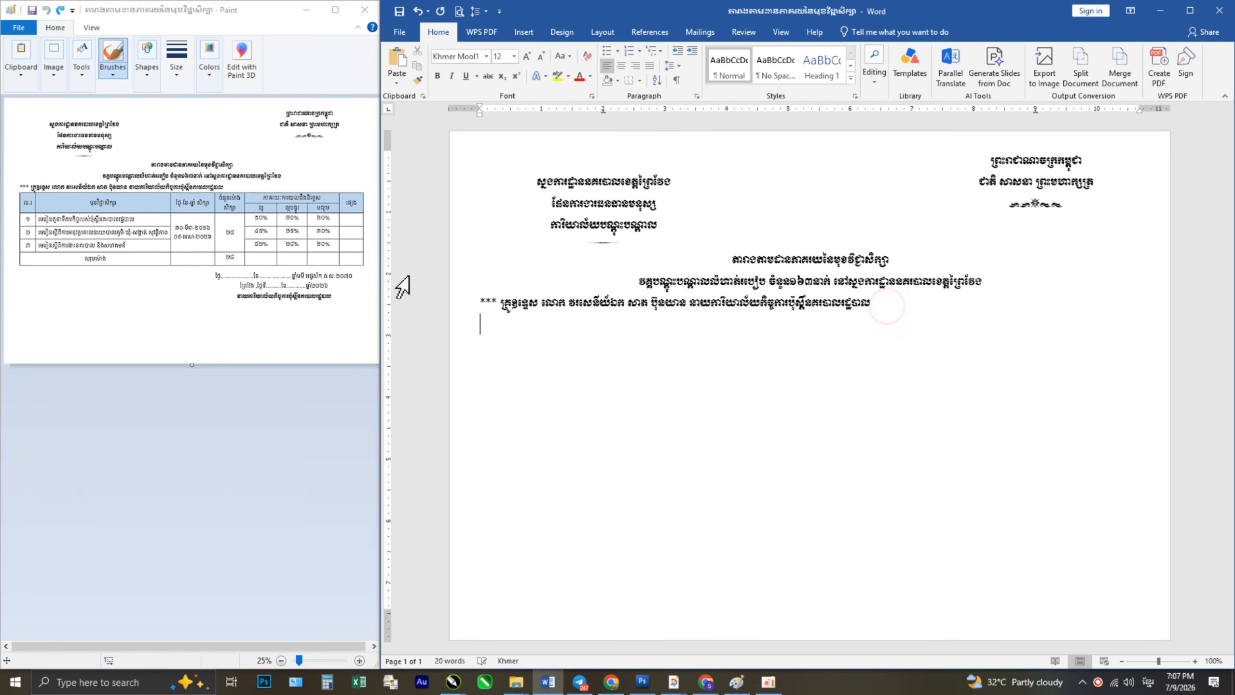
Insert a table of six columns and five rows beneath the instructor line, treating the reference's percentage group as one column.
{"action": "left_click", "coordinate": [523, 32]}
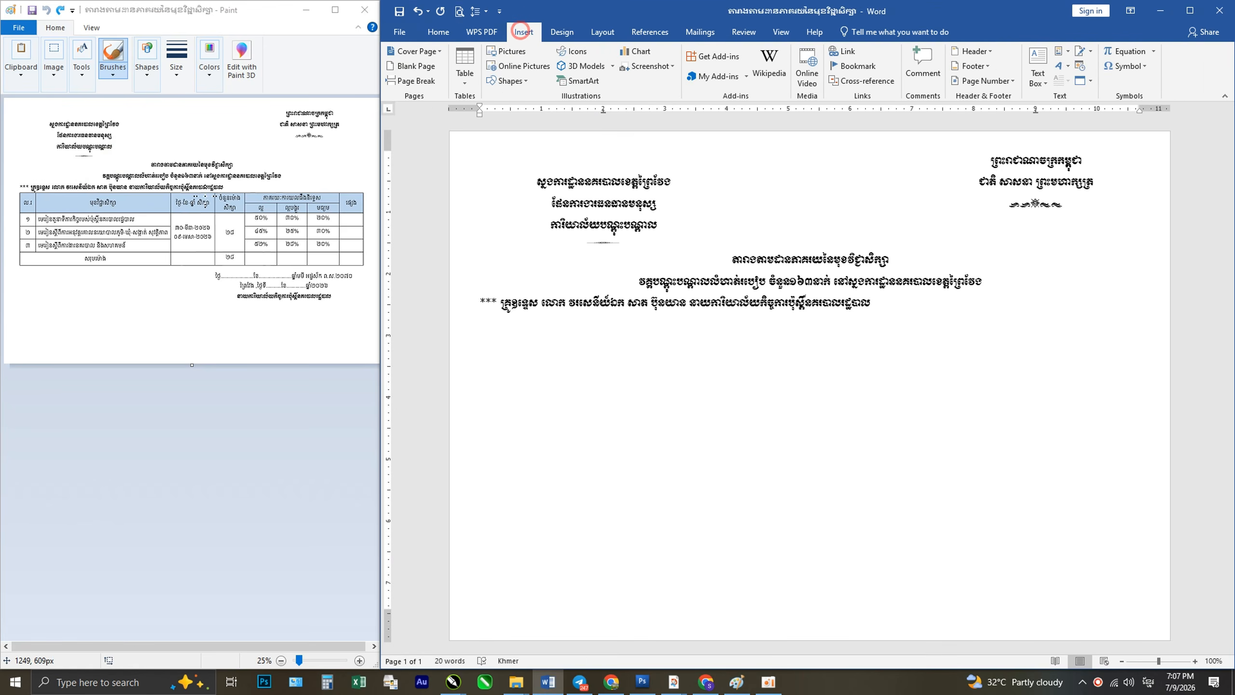
{"action": "left_click", "coordinate": [464, 73]}
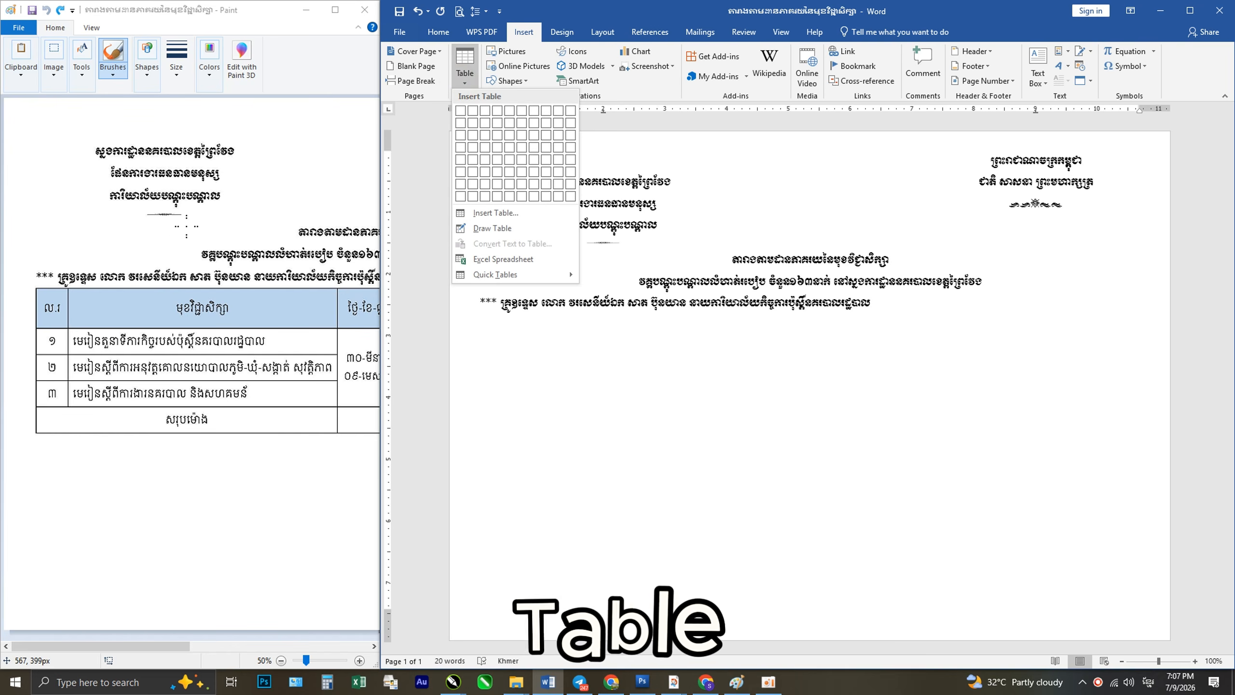
{"action": "scroll", "coordinate": [142, 312], "scroll_direction": "down", "scroll_amount": 1}
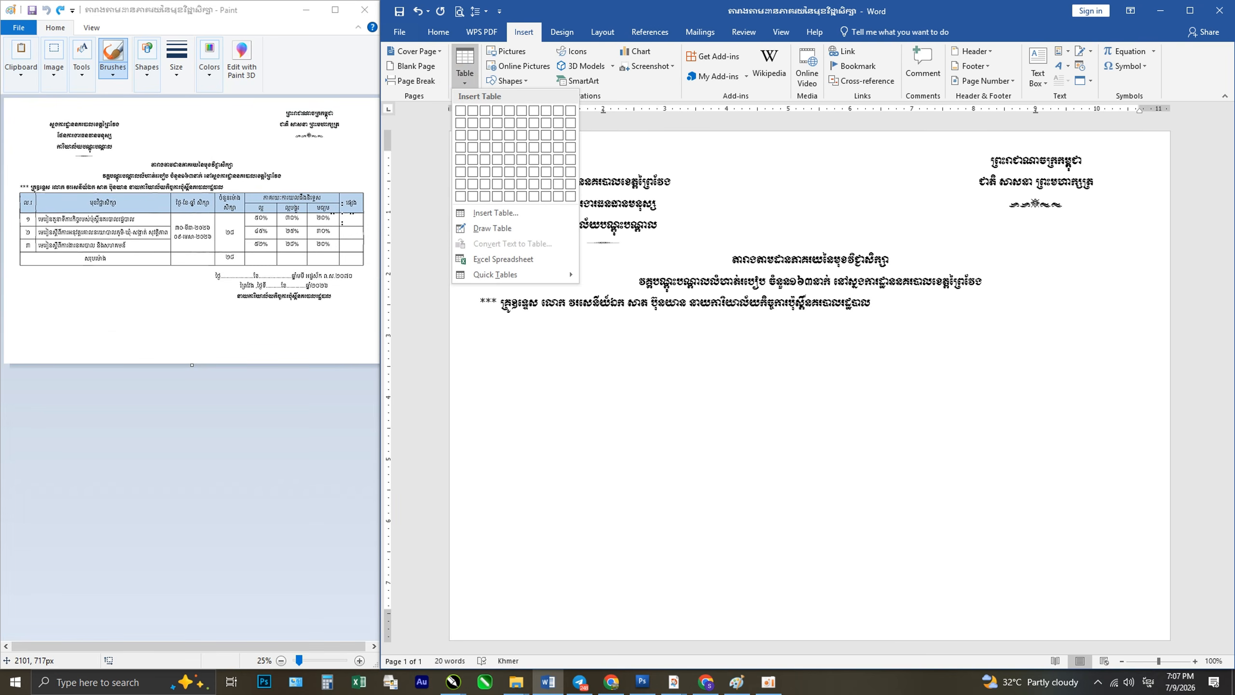
{"action": "left_click", "coordinate": [335, 209]}
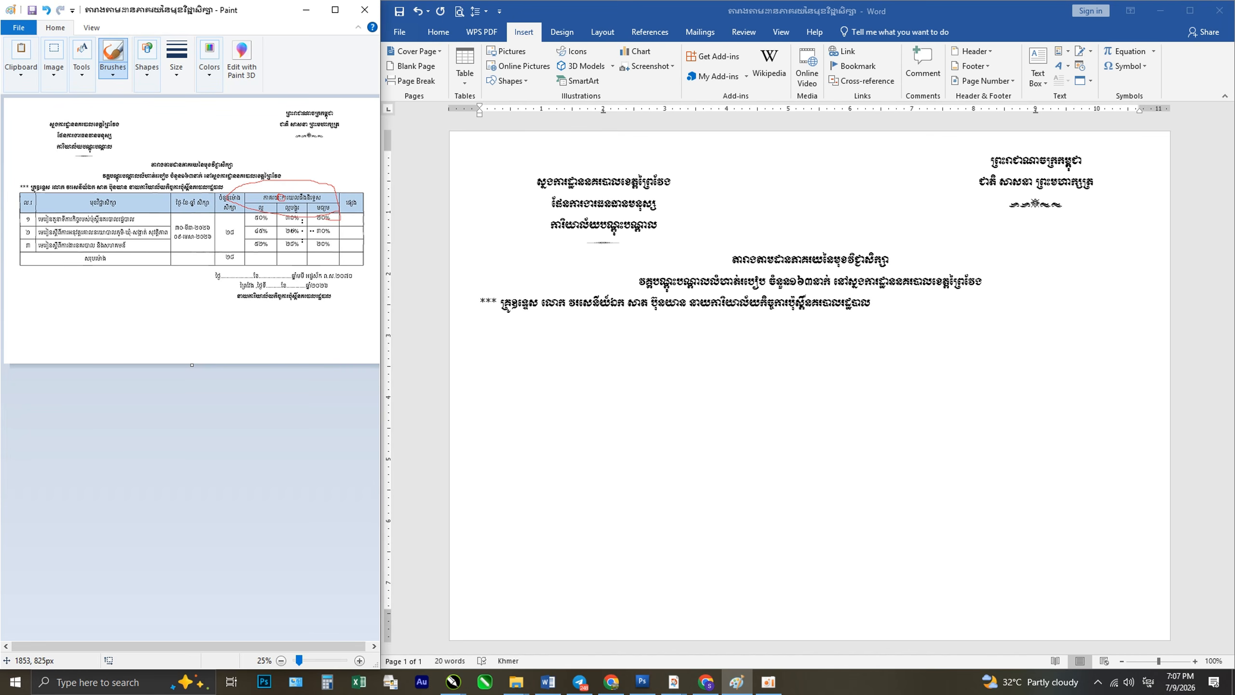
{"action": "left_click", "coordinate": [645, 325]}
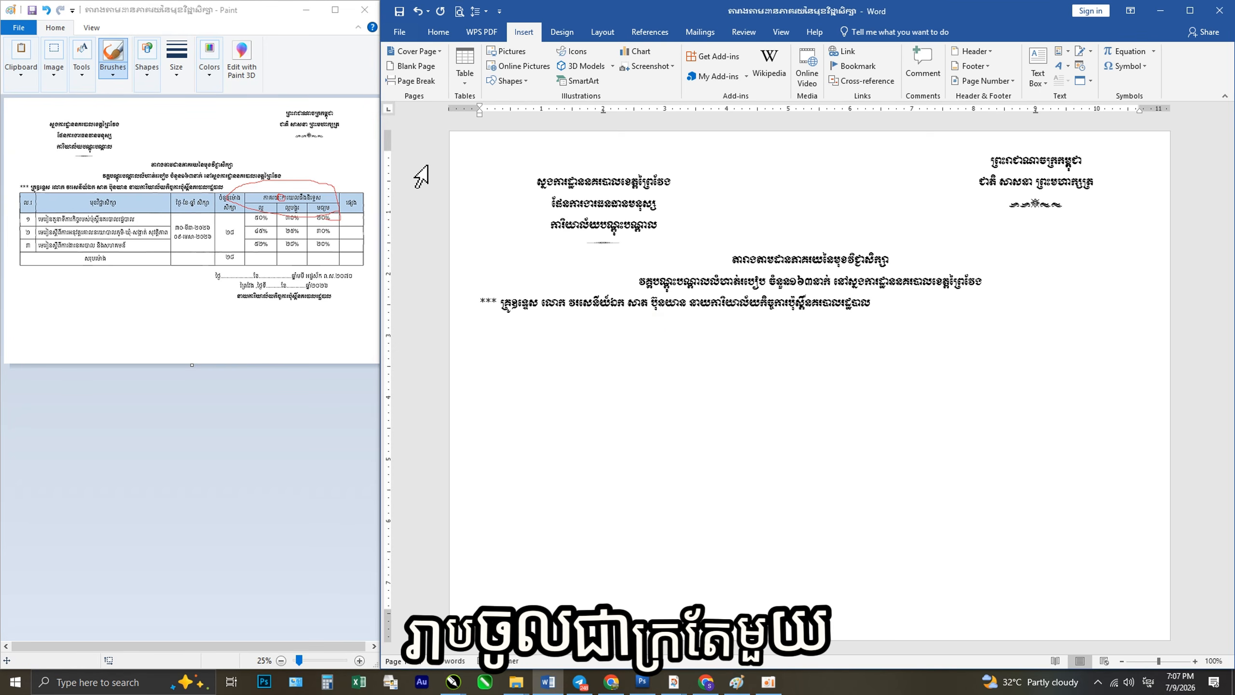
{"action": "left_click", "coordinate": [460, 73]}
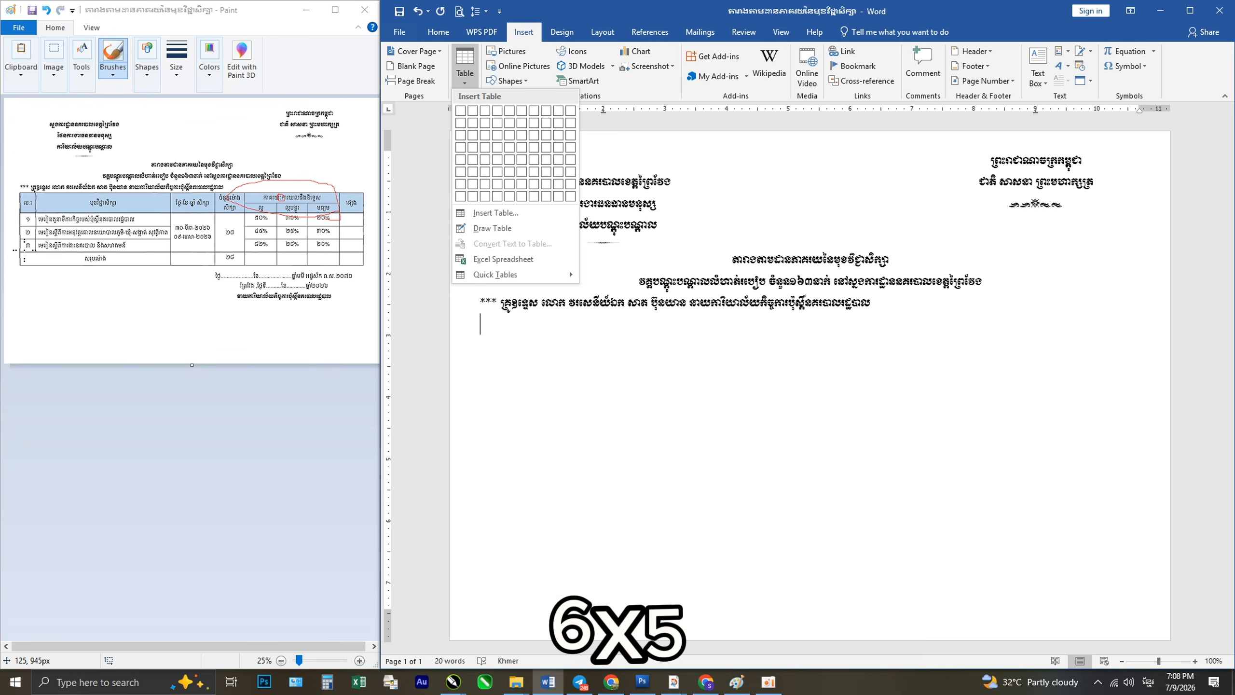
{"action": "left_click", "coordinate": [519, 159]}
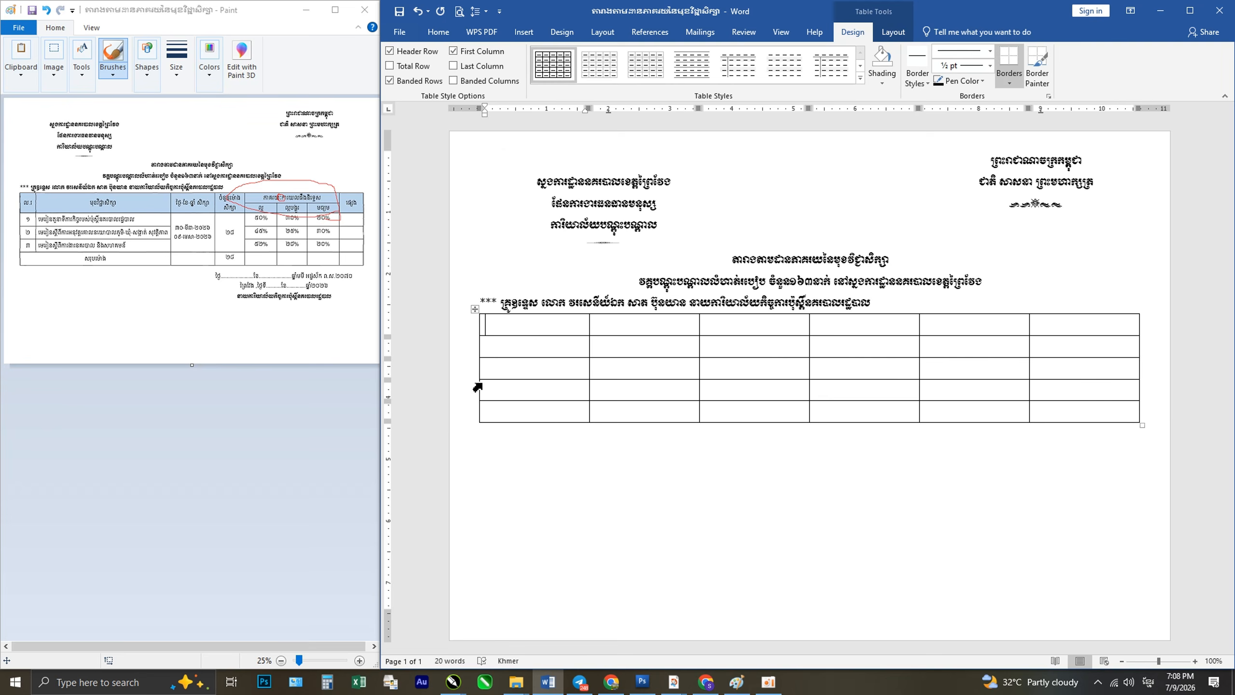
Narrow the table's first column for row numbers and reduce the second column's width, following the reference image's proportions.
{"action": "scroll", "coordinate": [82, 238], "scroll_direction": "up", "scroll_amount": 1}
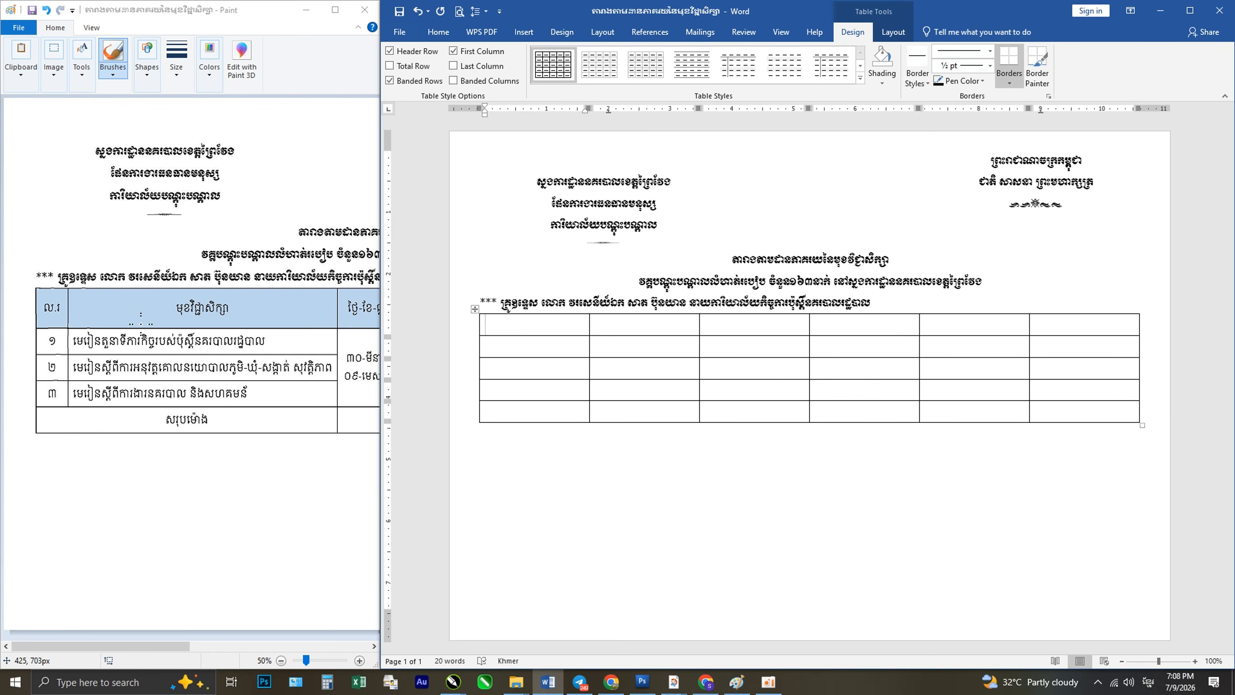
{"action": "scroll", "coordinate": [140, 319], "scroll_direction": "down", "scroll_amount": 1}
{"action": "scroll", "coordinate": [59, 213], "scroll_direction": "up", "scroll_amount": 1}
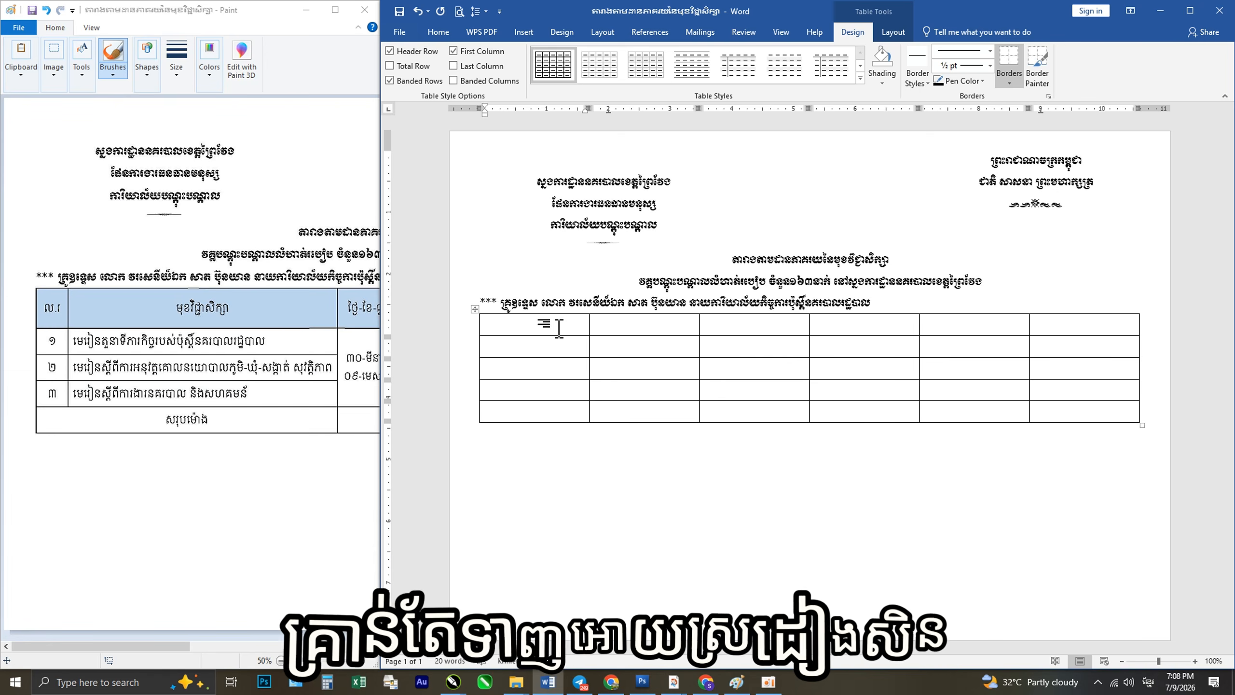
{"action": "left_click_drag", "start_coordinate": [587, 324], "coordinate": [515, 349]}
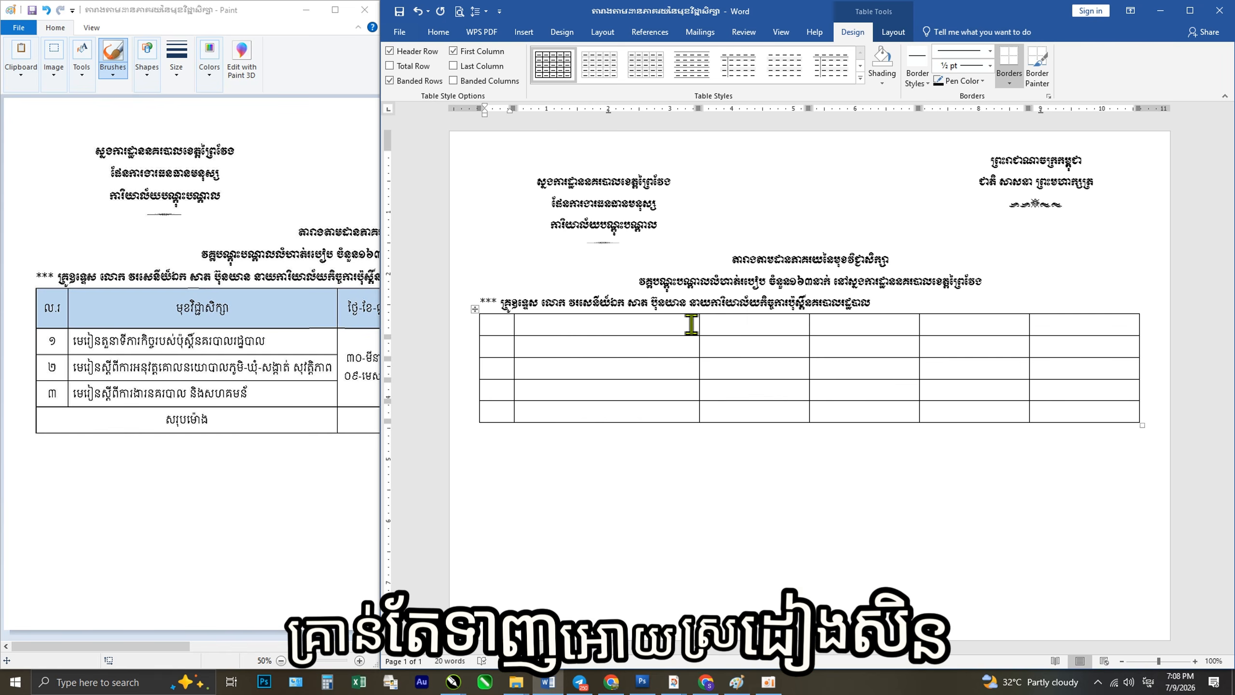
{"action": "left_click_drag", "start_coordinate": [700, 322], "coordinate": [655, 333]}
{"action": "left_click", "coordinate": [689, 325]}
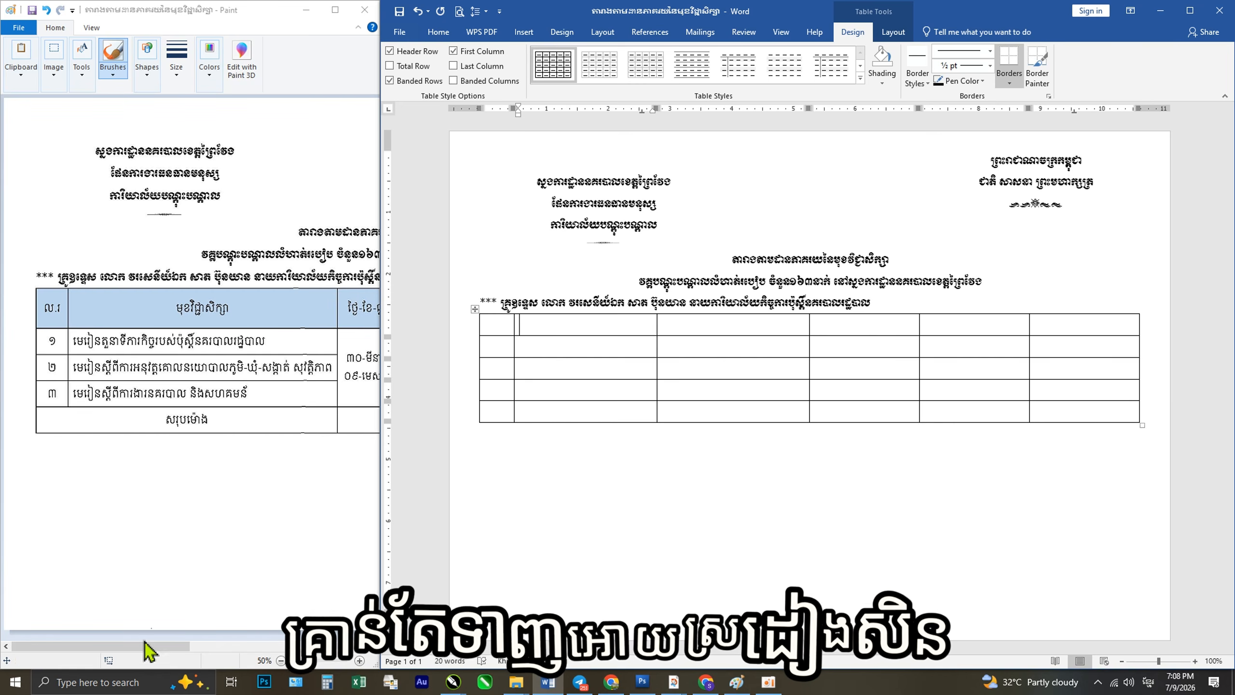
Resize the third, fourth and fifth columns to match the reference image, leaving a wide fifth column and a narrow last column.
{"action": "left_click_drag", "start_coordinate": [148, 650], "coordinate": [249, 652]}
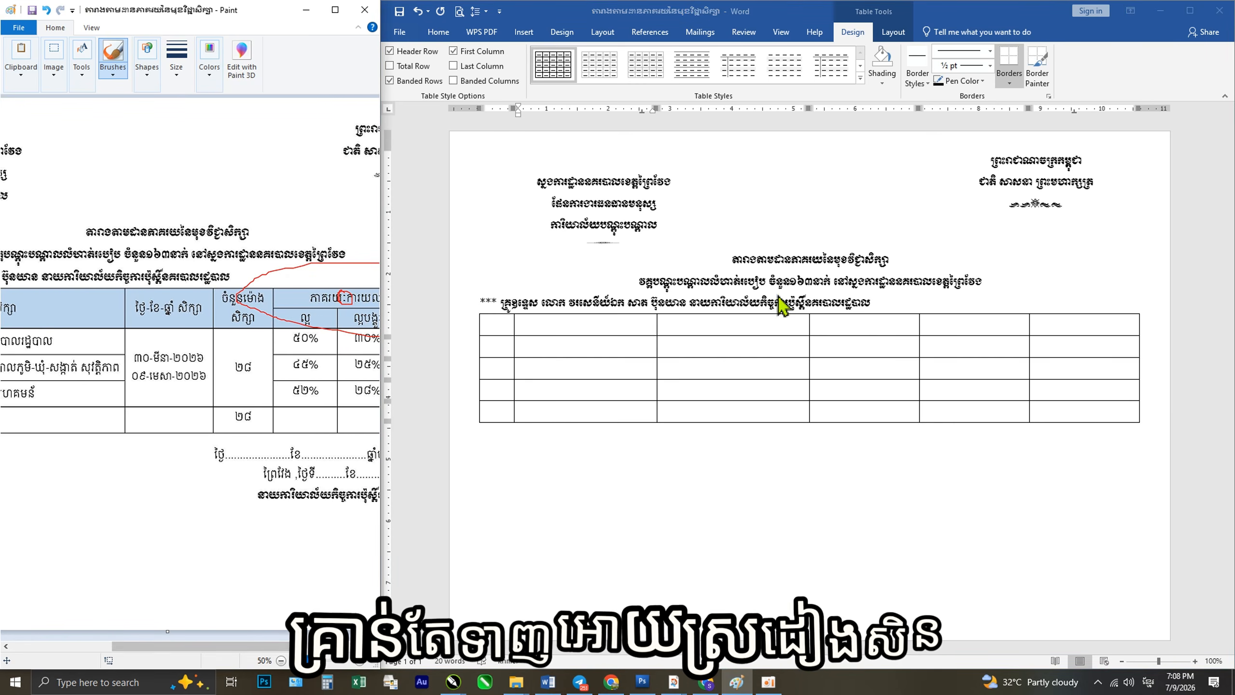
{"action": "left_click_drag", "start_coordinate": [808, 324], "coordinate": [764, 343]}
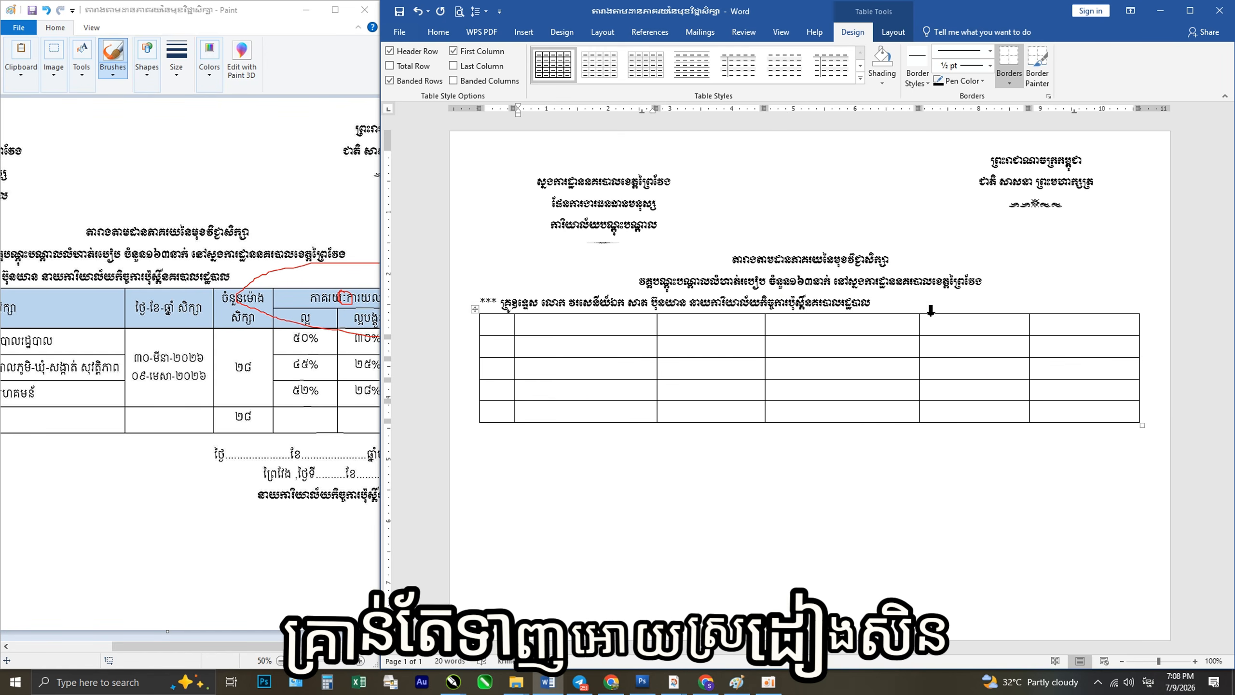
{"action": "left_click_drag", "start_coordinate": [917, 322], "coordinate": [825, 360]}
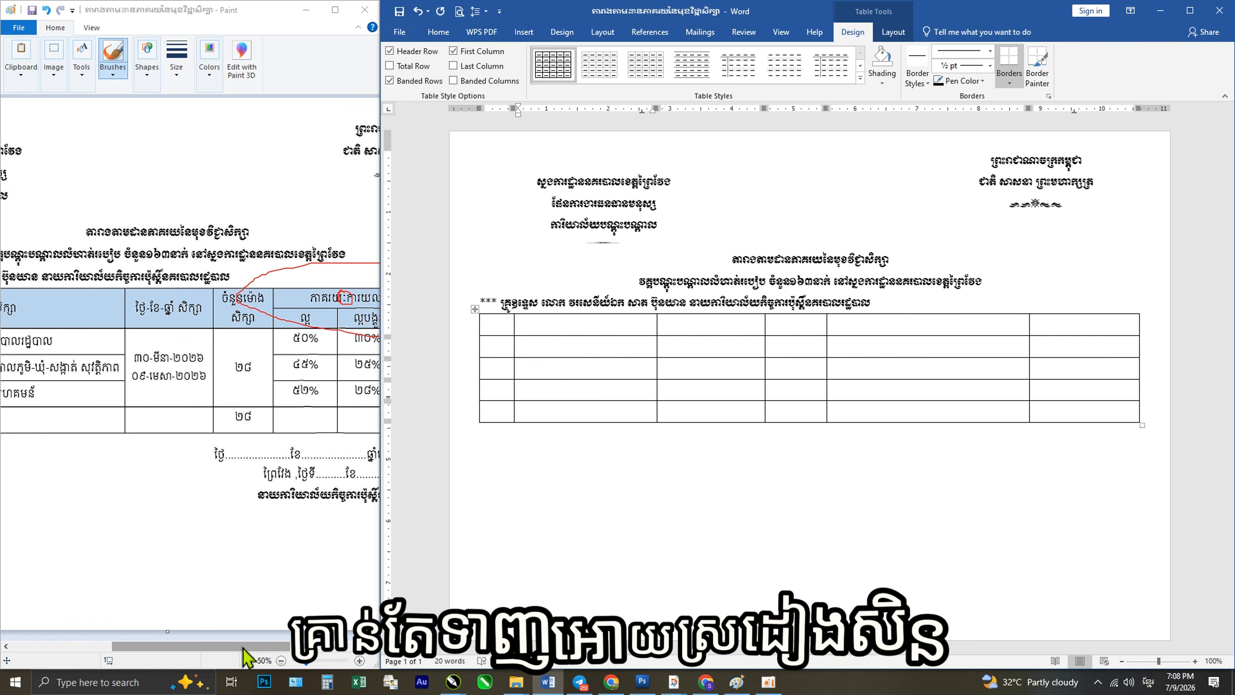
{"action": "left_click_drag", "start_coordinate": [258, 646], "coordinate": [336, 647]}
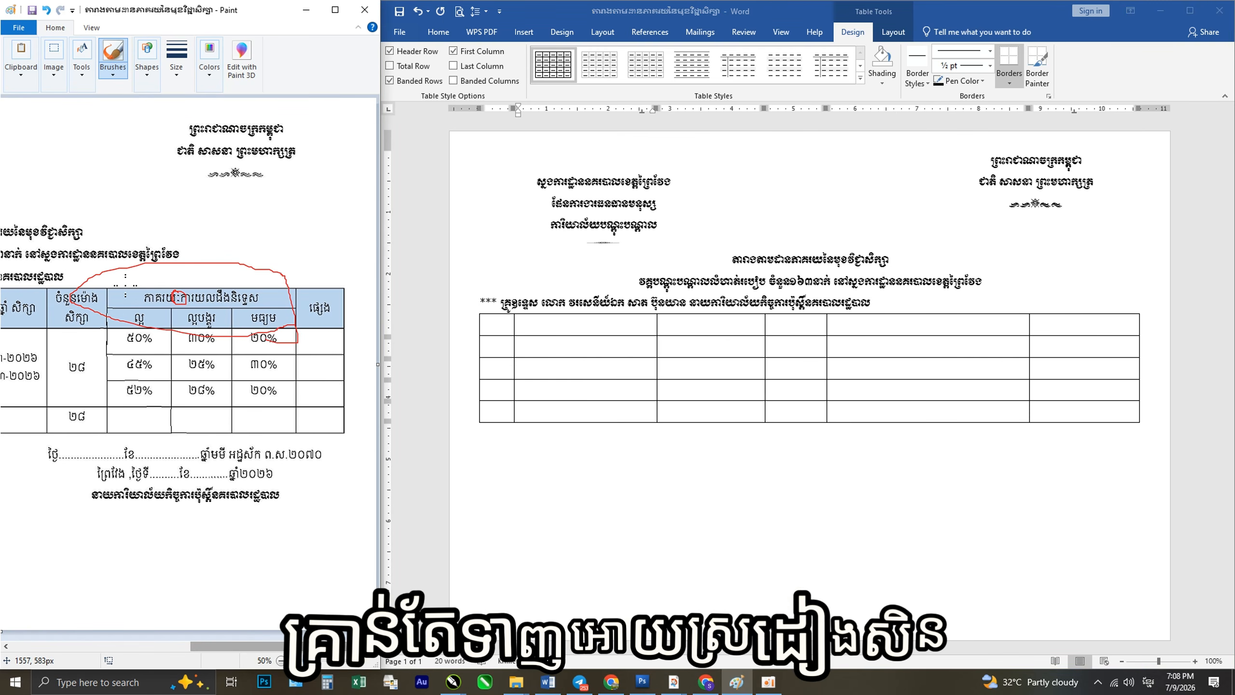
{"action": "left_click", "coordinate": [1027, 323]}
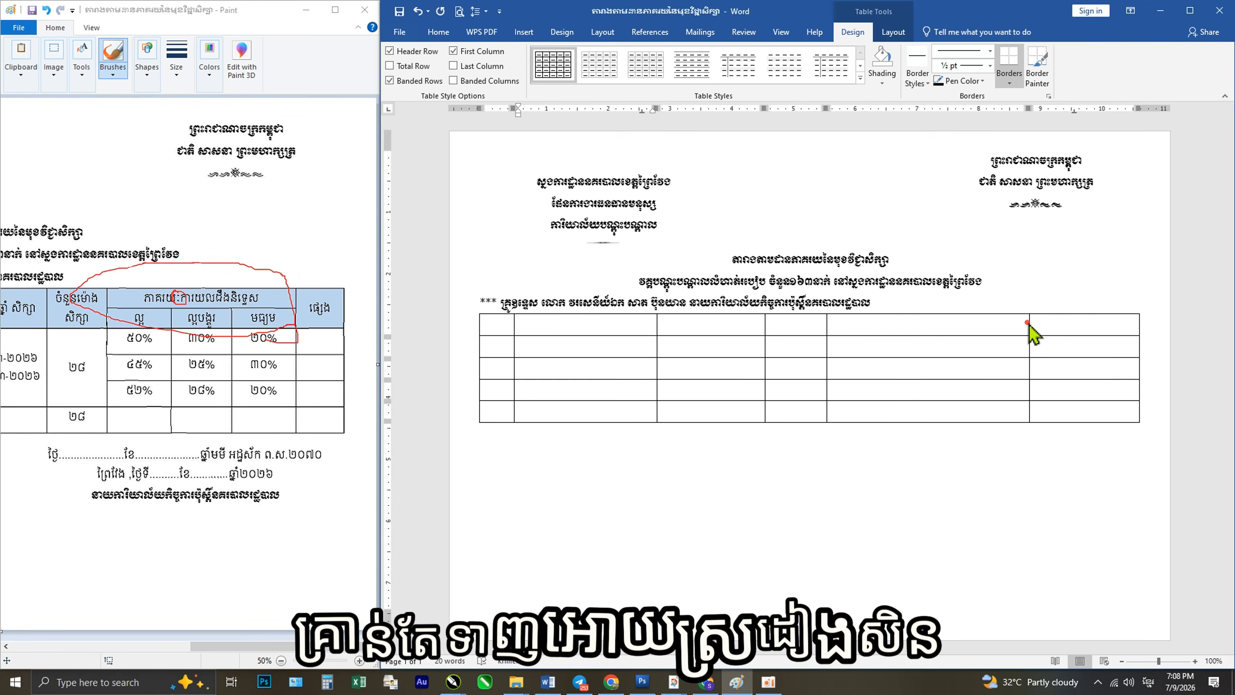
{"action": "left_click_drag", "start_coordinate": [1029, 322], "coordinate": [1089, 327]}
{"action": "mouse_move", "coordinate": [266, 646]}
{"action": "left_mouse_down"}
{"action": "mouse_move", "coordinate": [121, 643]}
{"action": "mouse_move", "coordinate": [297, 642]}
{"action": "mouse_move", "coordinate": [82, 646]}
{"action": "left_mouse_up"}
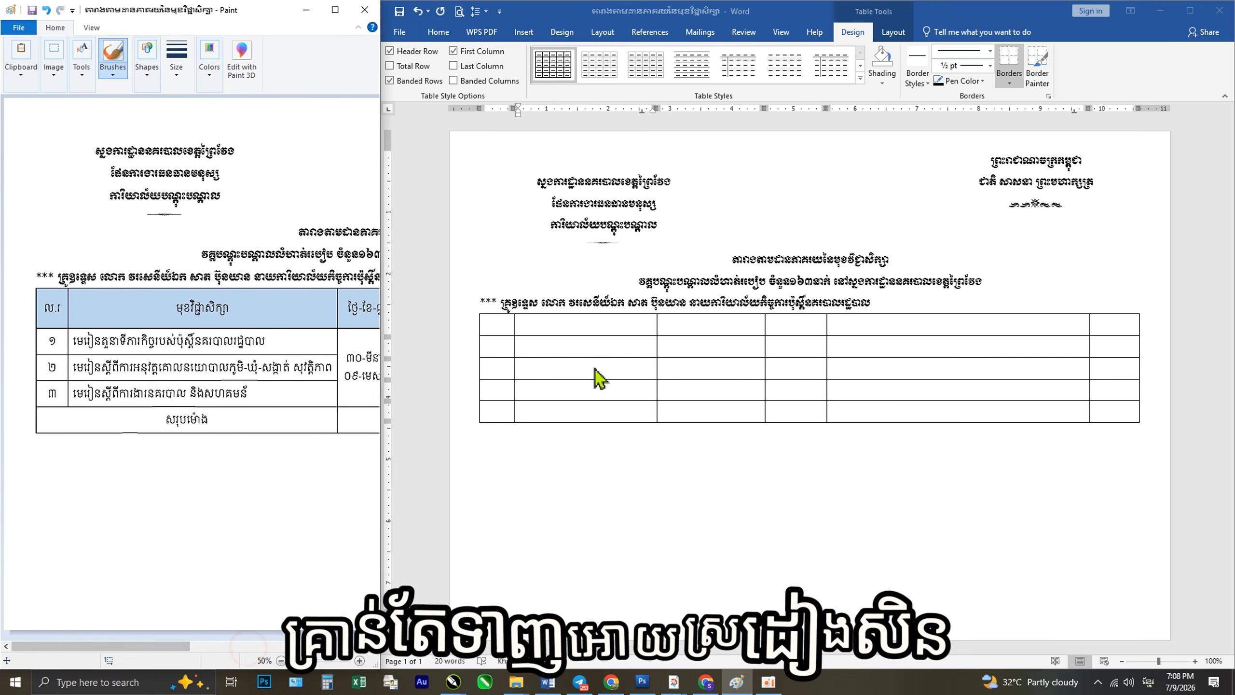
Enter "ល.រ" in the first header cell and change the whole table's font to a lighter Khmer typeface.
{"action": "left_click", "coordinate": [496, 324]}
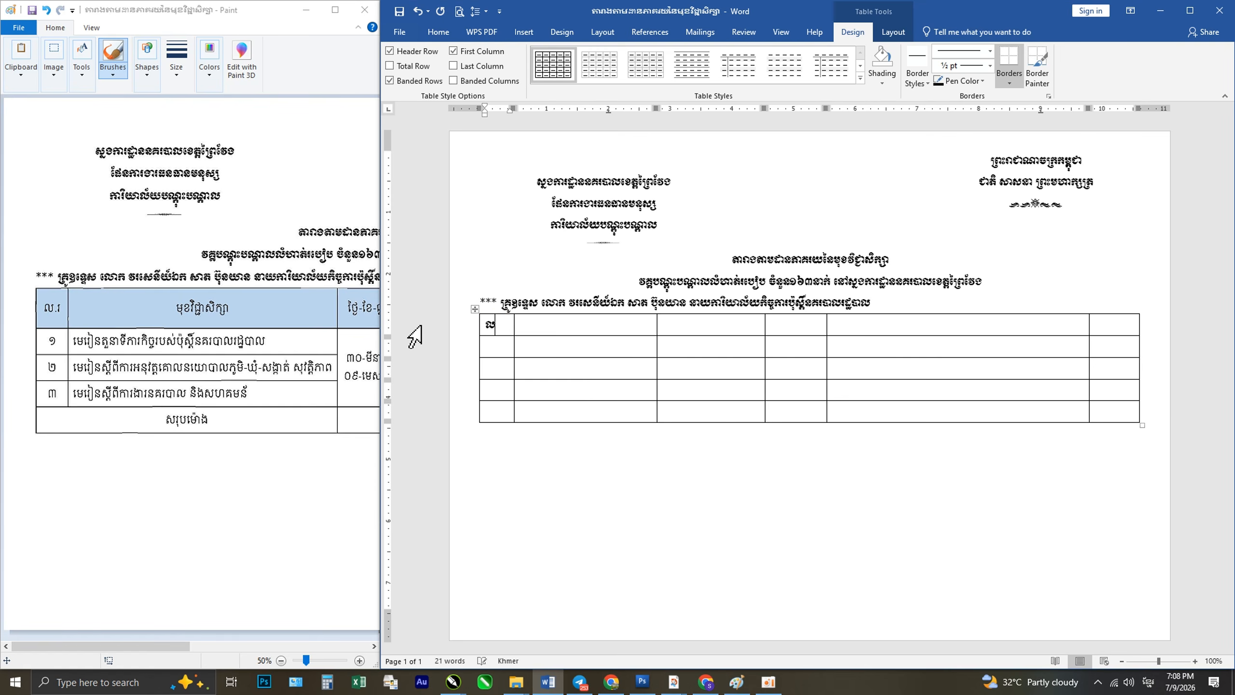
{"action": "left_click", "coordinate": [473, 311]}
{"action": "key", "text": "ctrl+a"}
{"action": "left_click", "coordinate": [512, 326]}
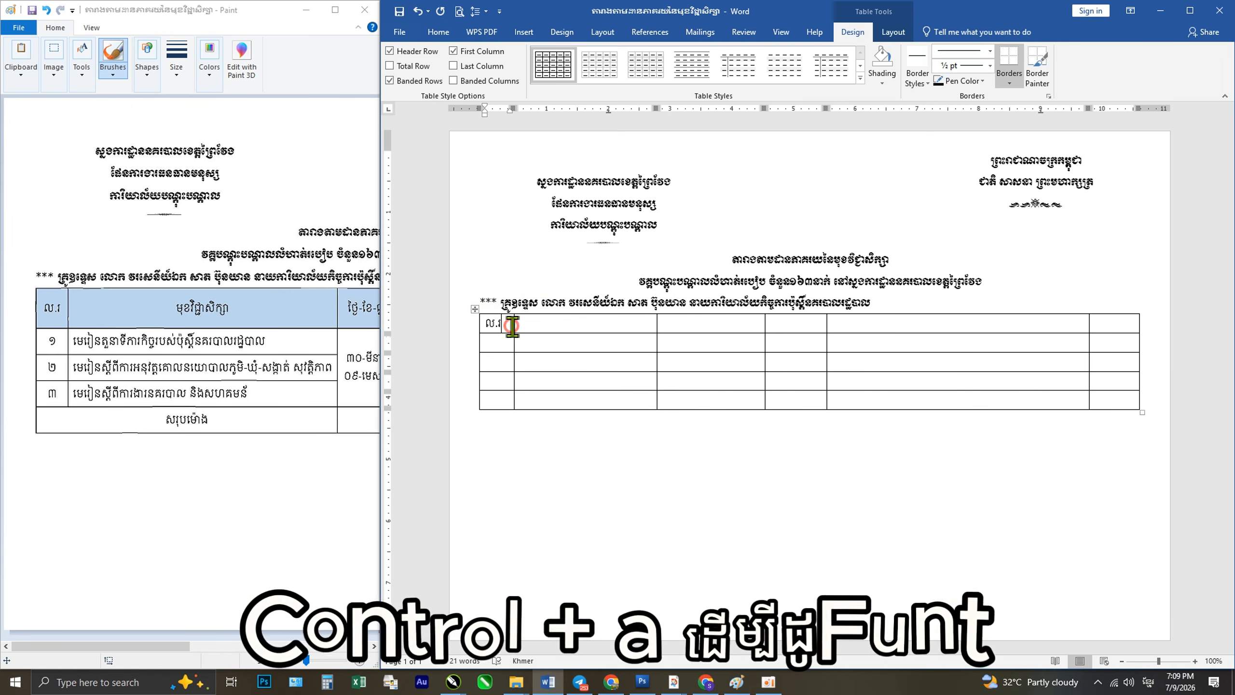
Enter the heading "មុខវិជ្ជាសិក្សា" in the second column's header cell.
{"action": "left_click", "coordinate": [559, 326]}
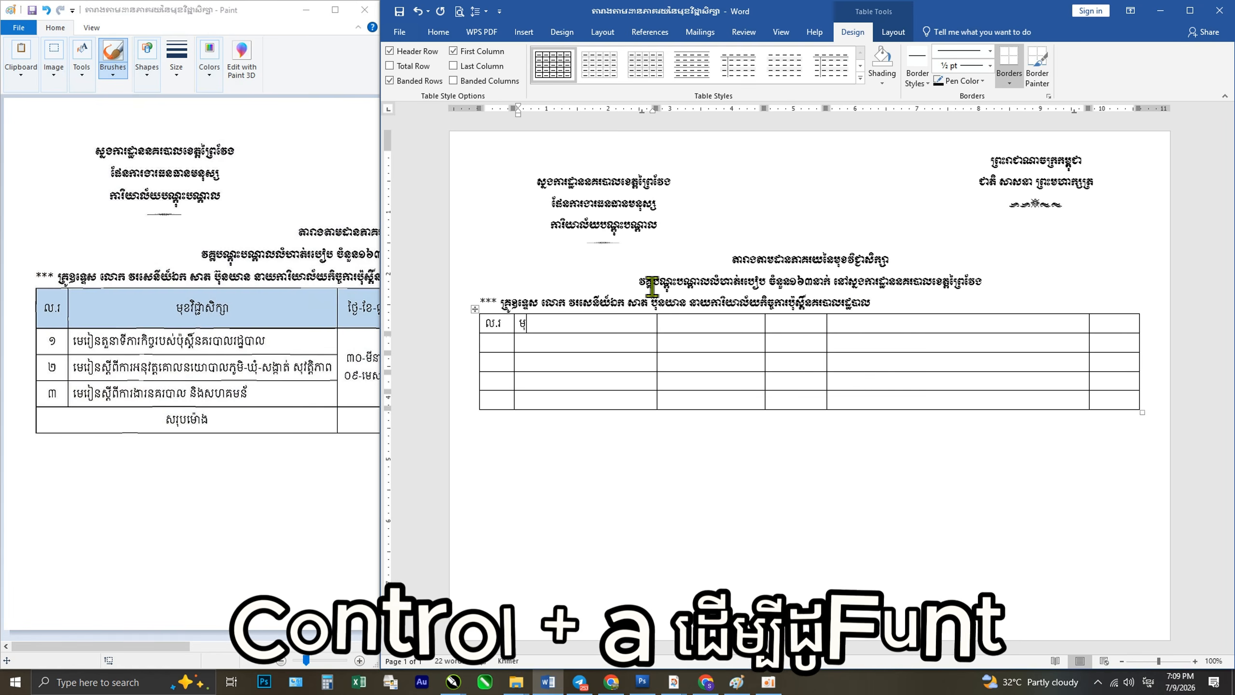
{"action": "type", "text": "មុ"}
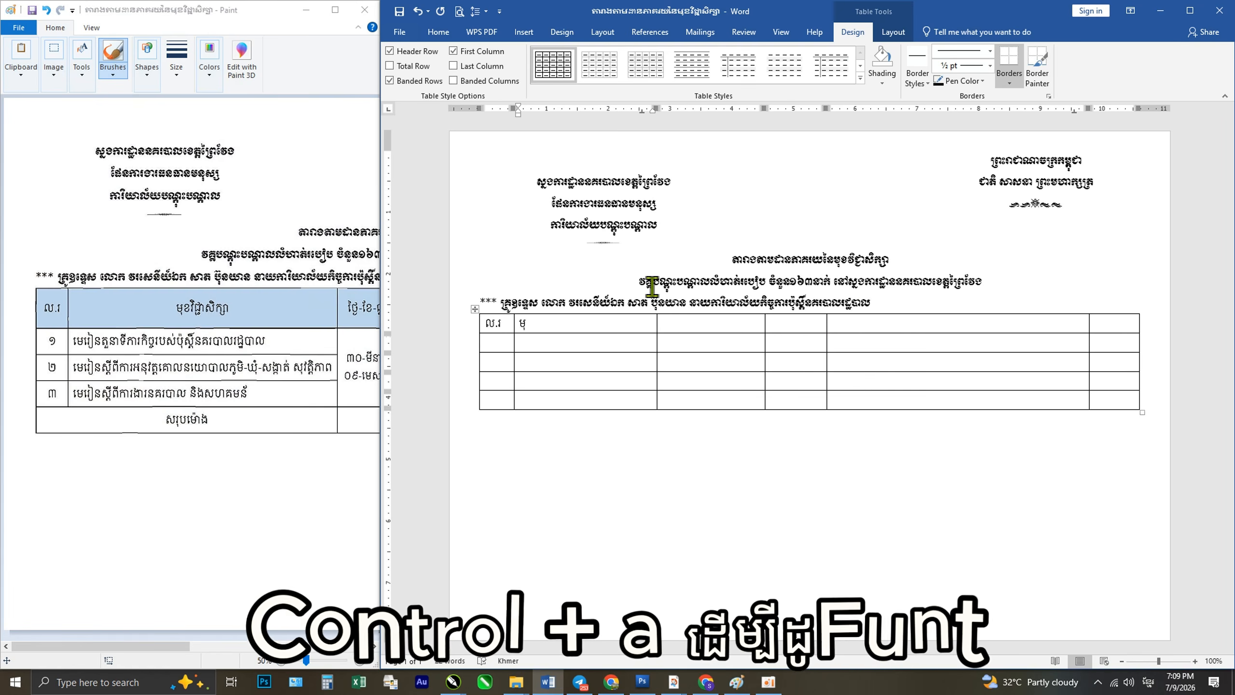
{"action": "type", "text": "ខវិជ្ជាសិក្សា"}
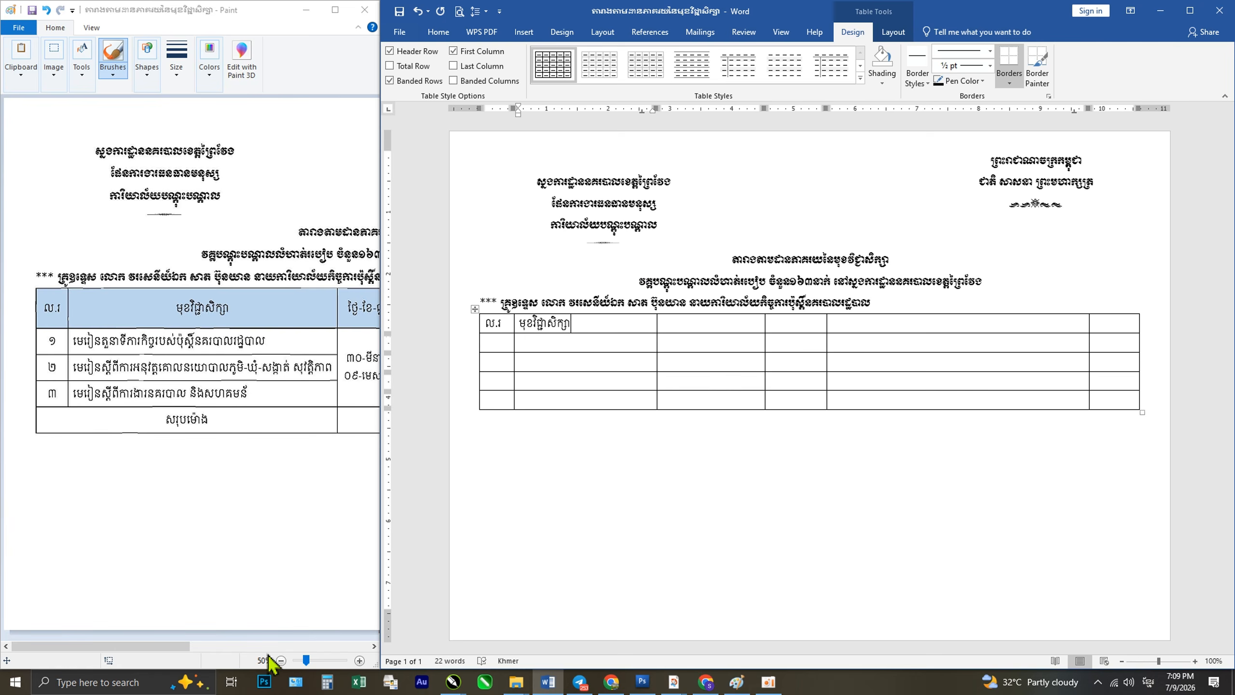
Enter the headings "ថ្ងៃ-ខែ-ឆ្នាំ សិក្សា" in the third column and "ចំនួនម៉ោងសិក្សា" in the fourth column.
{"action": "left_click_drag", "start_coordinate": [180, 646], "coordinate": [252, 646]}
{"action": "left_click", "coordinate": [713, 322]}
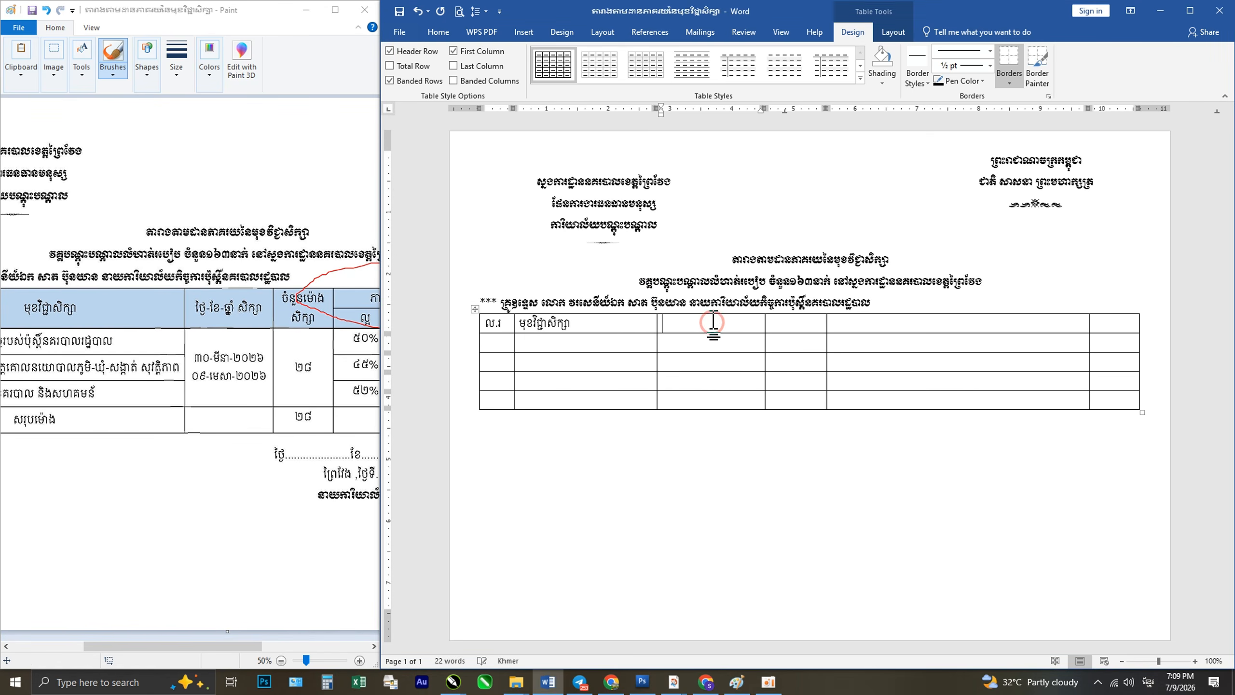
{"action": "type", "text": "ចំនួន"}
{"action": "left_click_drag", "start_coordinate": [705, 323], "coordinate": [662, 324]}
{"action": "type", "text": "ថ្ងៃ-ខែ-ឆ្នាំ សិក្សា"}
{"action": "left_click_drag", "start_coordinate": [228, 646], "coordinate": [343, 650]}
{"action": "left_click", "coordinate": [790, 323]}
{"action": "type", "text": "ចំនួនម៉ោងសិក្សា"}
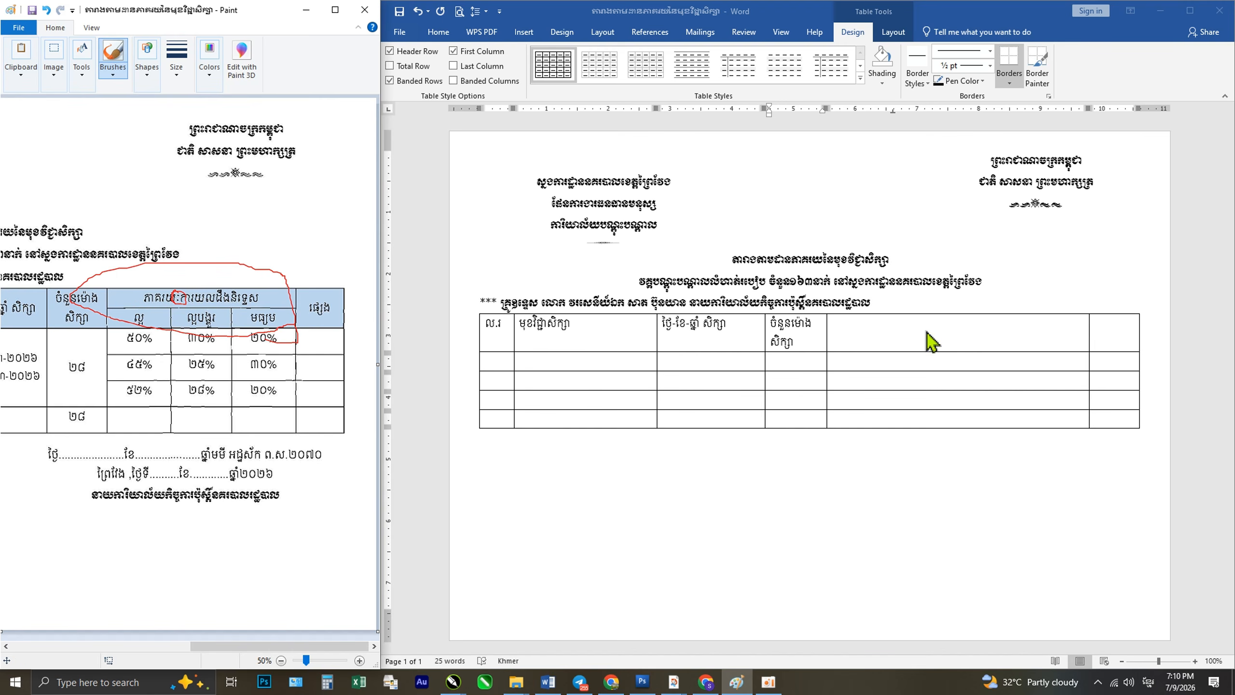
Split the fifth column's header cell into one column and two rows.
{"action": "left_click", "coordinate": [948, 337]}
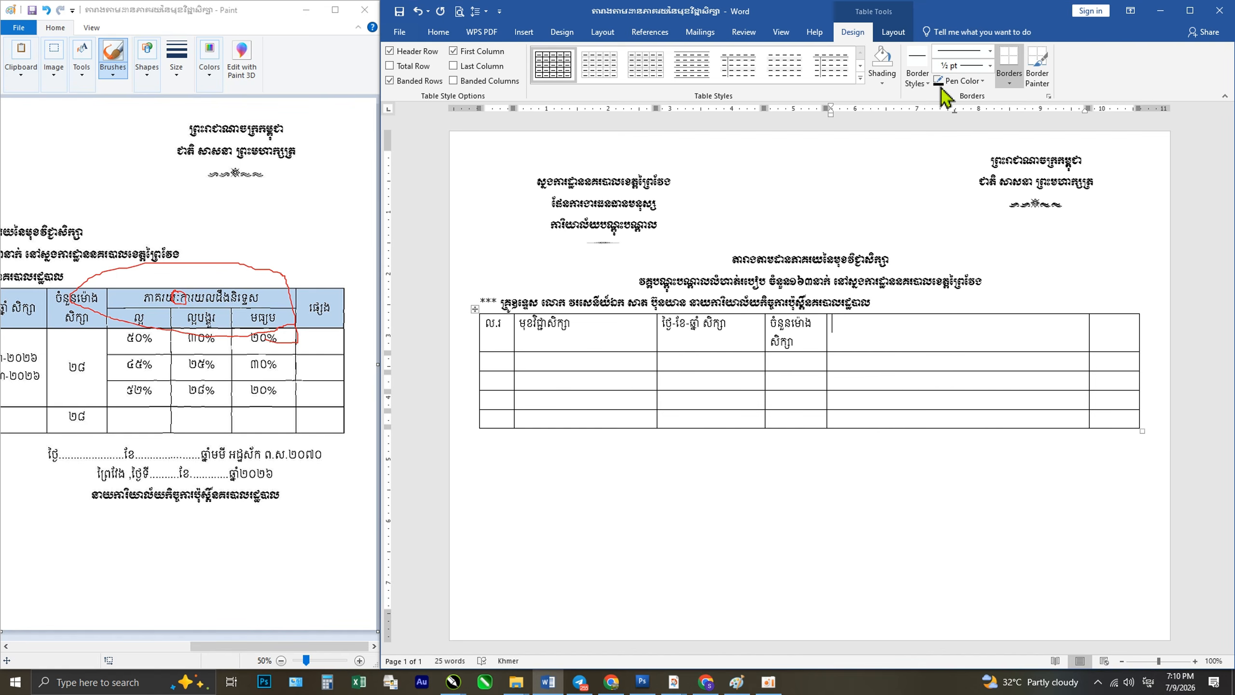
{"action": "left_click", "coordinate": [901, 31]}
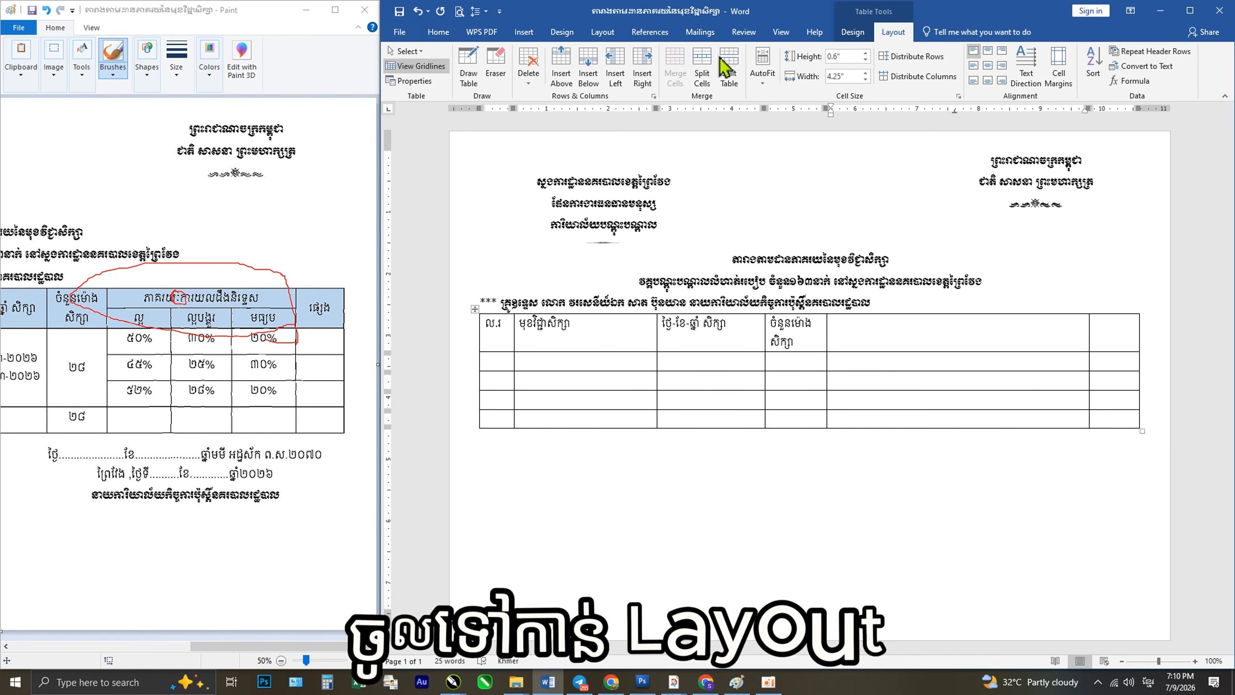
{"action": "left_click", "coordinate": [700, 73]}
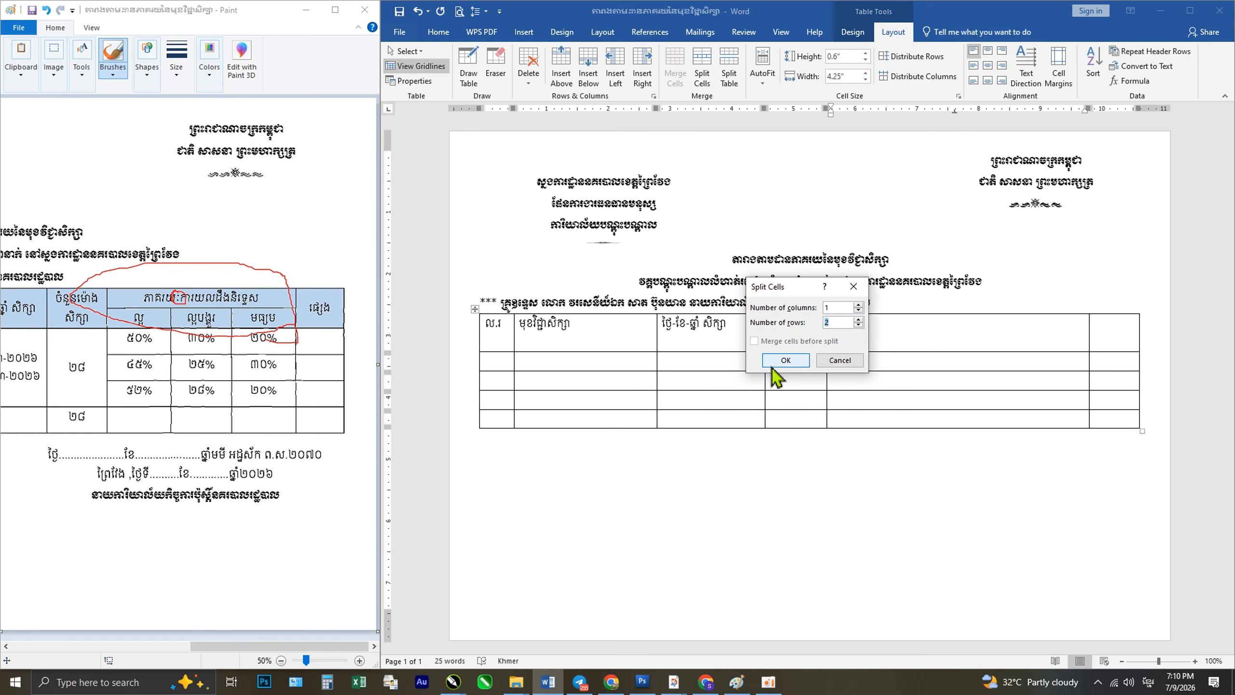
{"action": "left_click", "coordinate": [785, 359]}
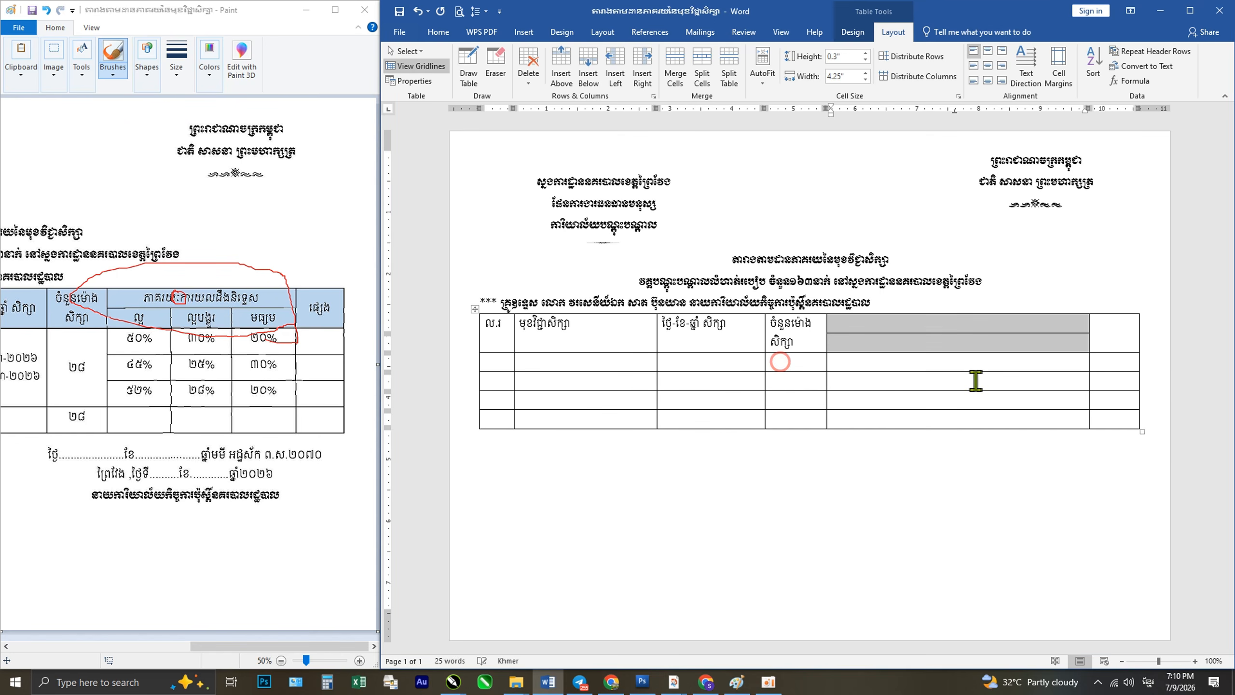
Enter the heading "ភាគរយៈការយល់ដឹងនិទ្ទេស" in the upper part of the split header cell.
{"action": "left_click", "coordinate": [915, 336]}
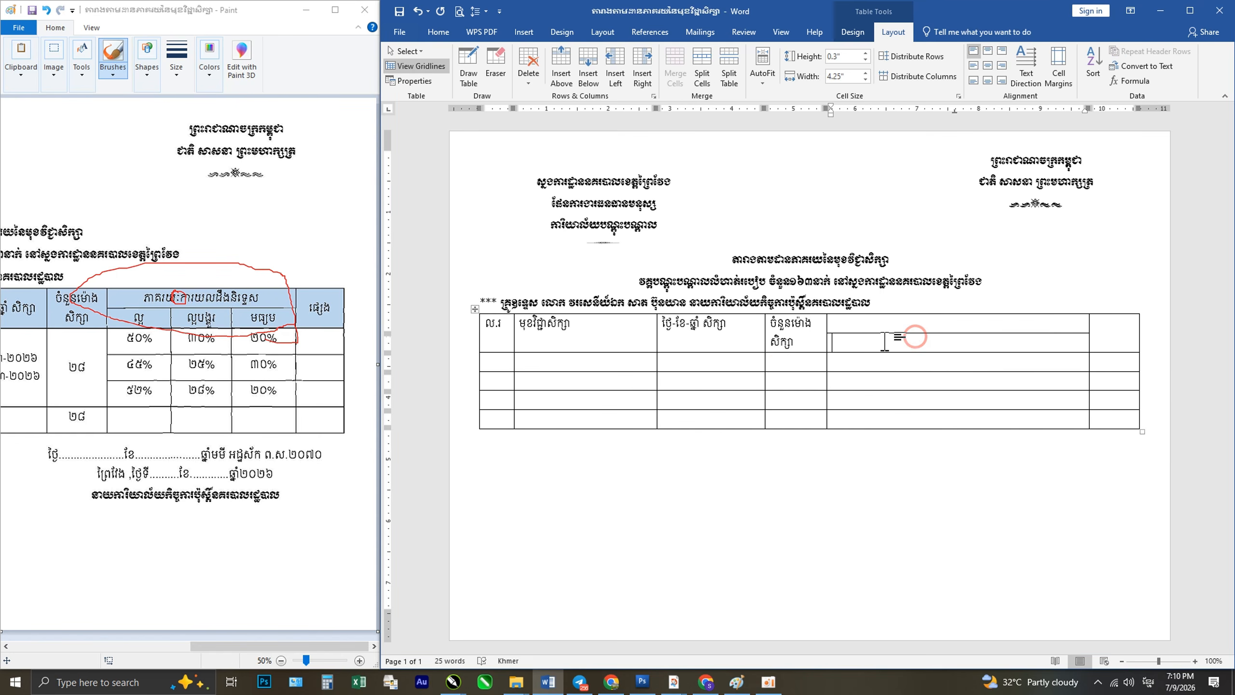
{"action": "left_click", "coordinate": [867, 325]}
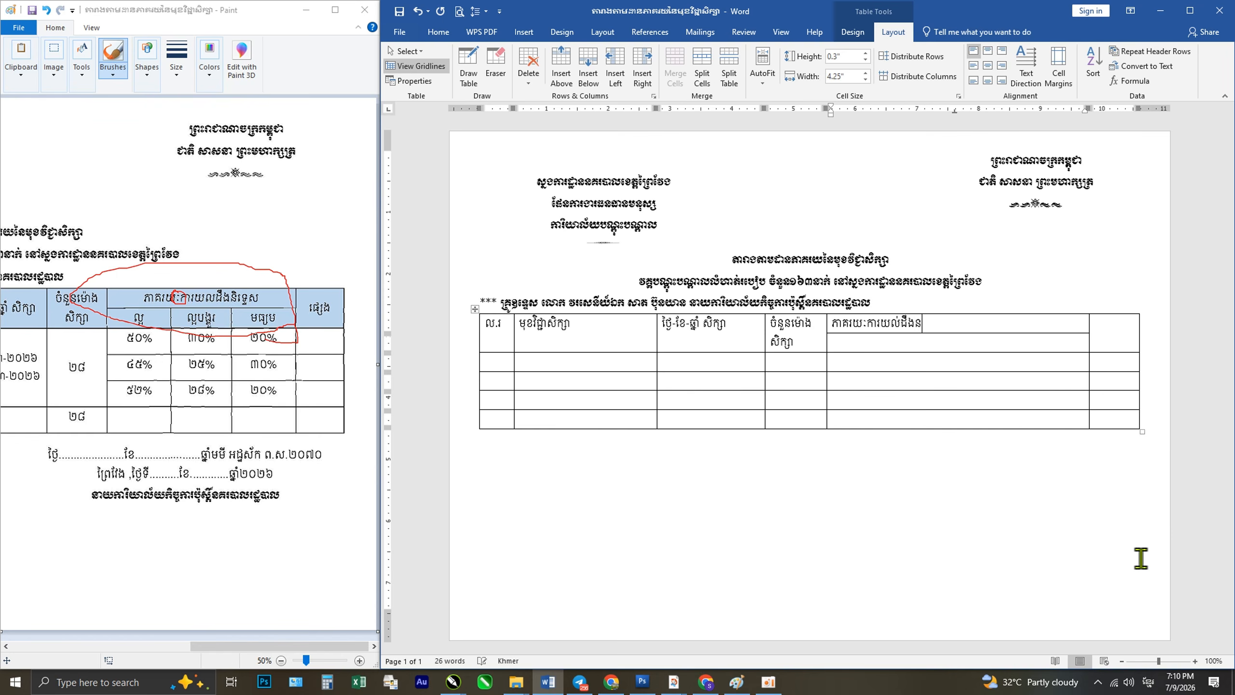
{"action": "left_click", "coordinate": [1011, 339]}
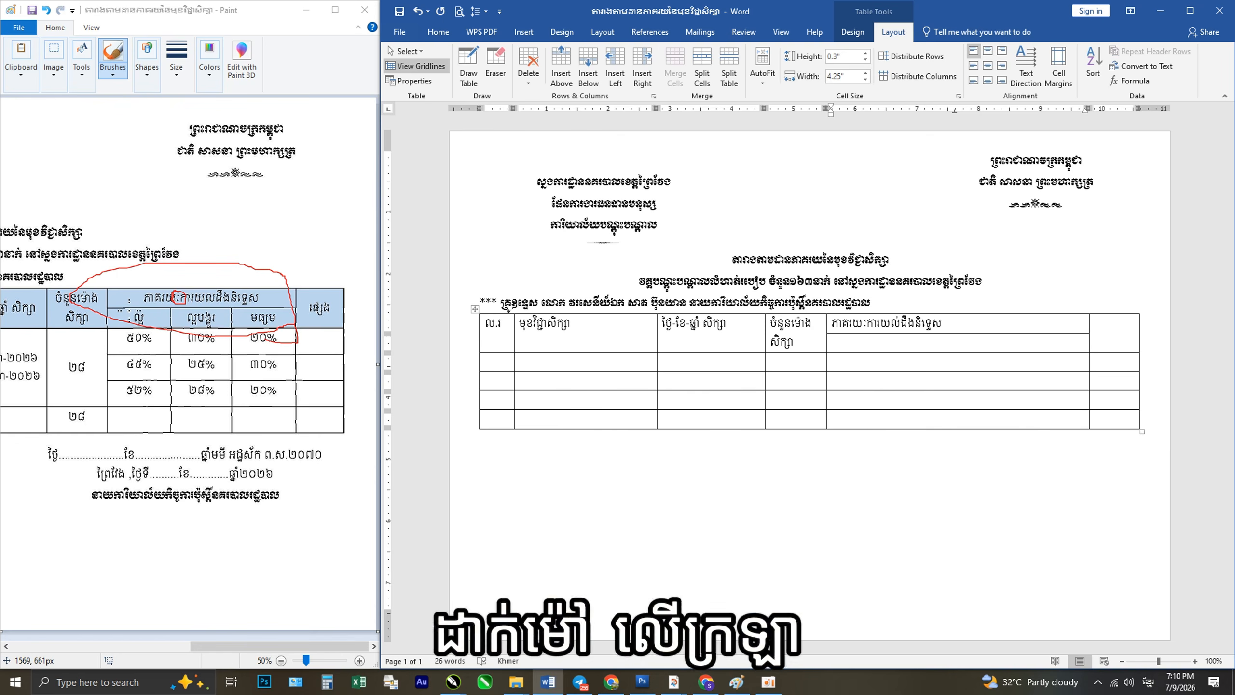
Split the five cells below the heading "ភាគរយៈការយល់ដឹងនិទ្ទេស" into three columns and five rows, as in the reference image.
{"action": "mouse_move", "coordinate": [105, 307]}
{"action": "left_mouse_down"}
{"action": "mouse_move", "coordinate": [101, 395]}
{"action": "mouse_move", "coordinate": [145, 450]}
{"action": "mouse_move", "coordinate": [271, 434]}
{"action": "left_mouse_up"}
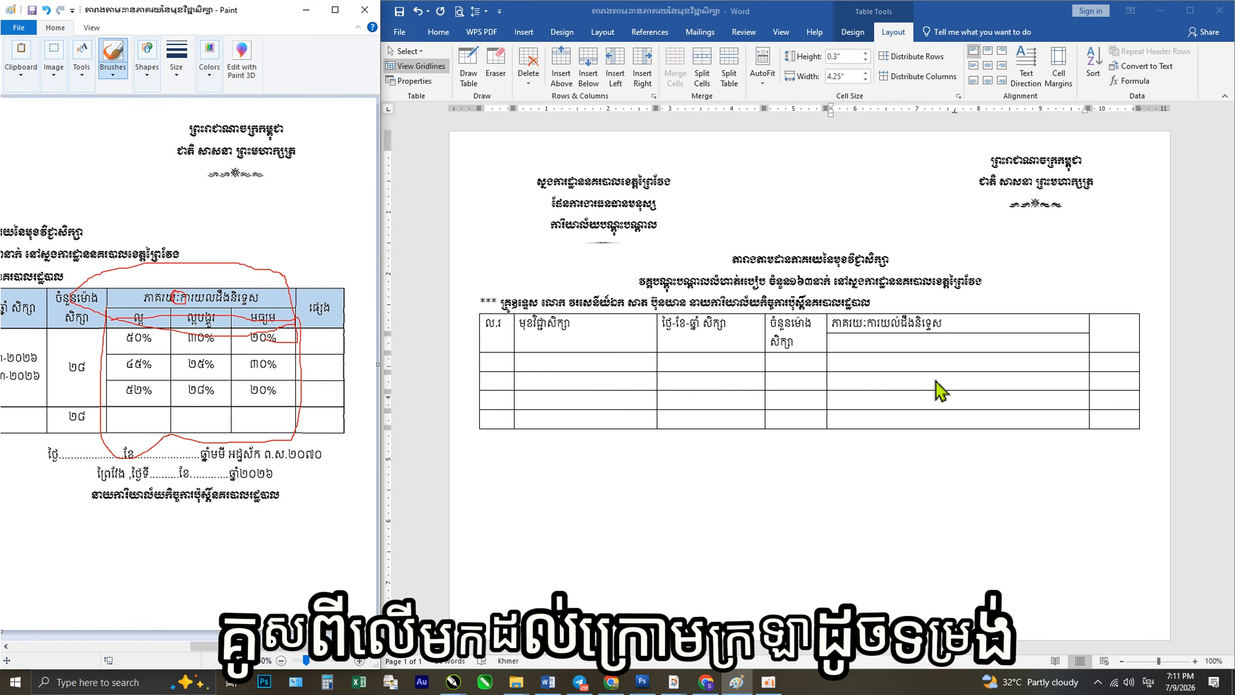
{"action": "left_click", "coordinate": [881, 347]}
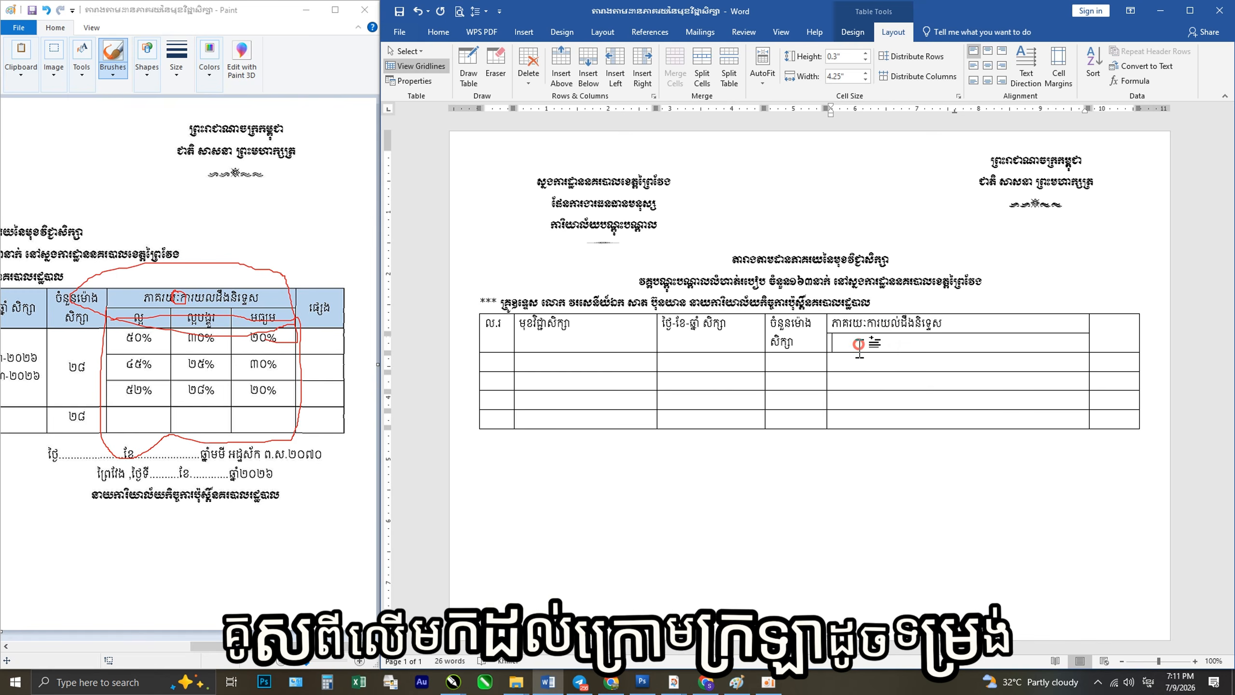
{"action": "left_click_drag", "start_coordinate": [859, 343], "coordinate": [875, 426]}
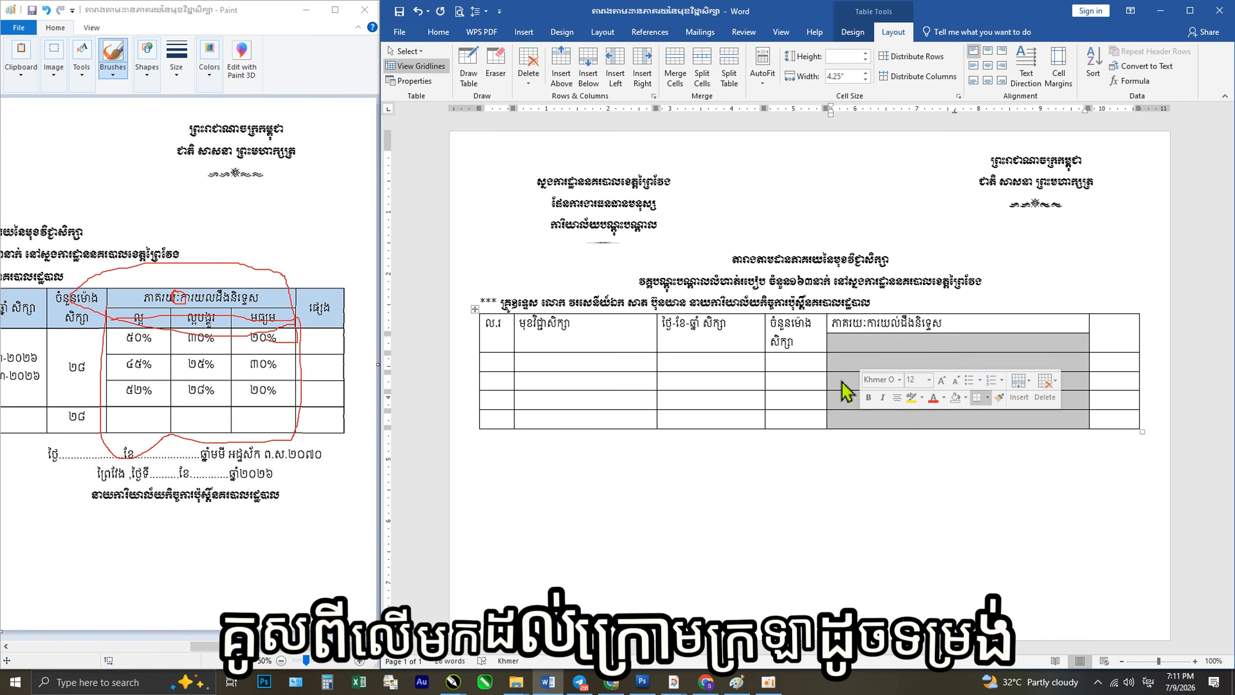
{"action": "left_click", "coordinate": [701, 68]}
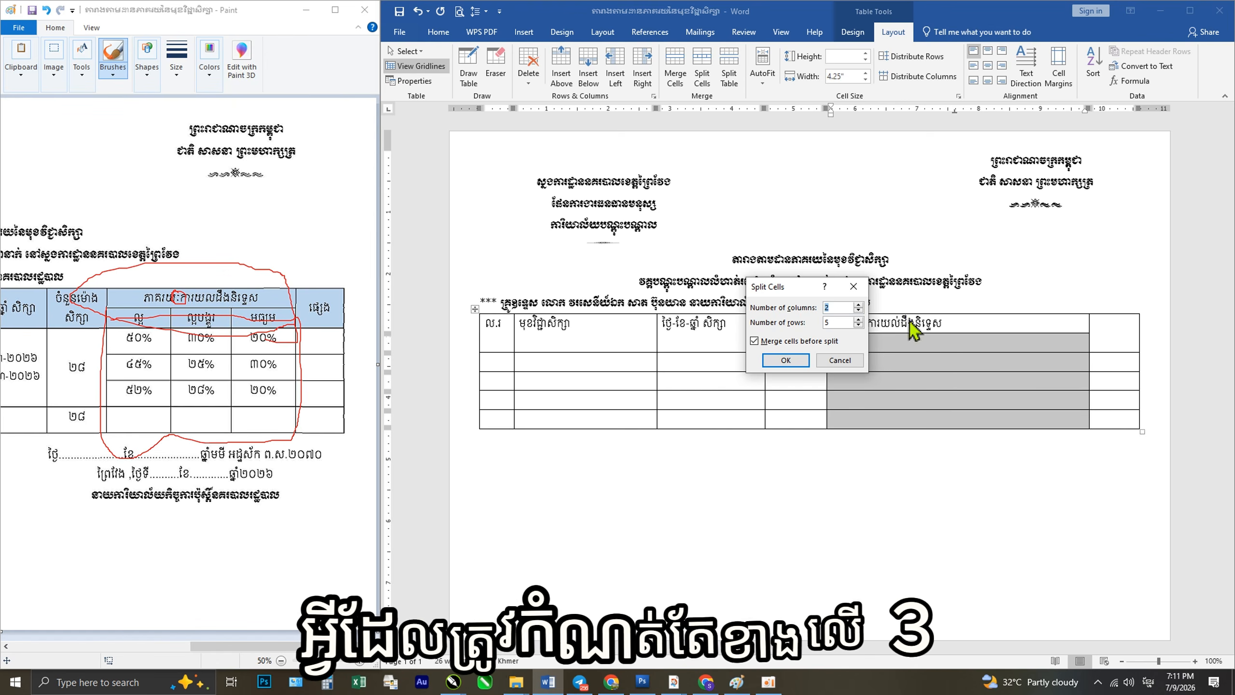
{"action": "left_click", "coordinate": [858, 303]}
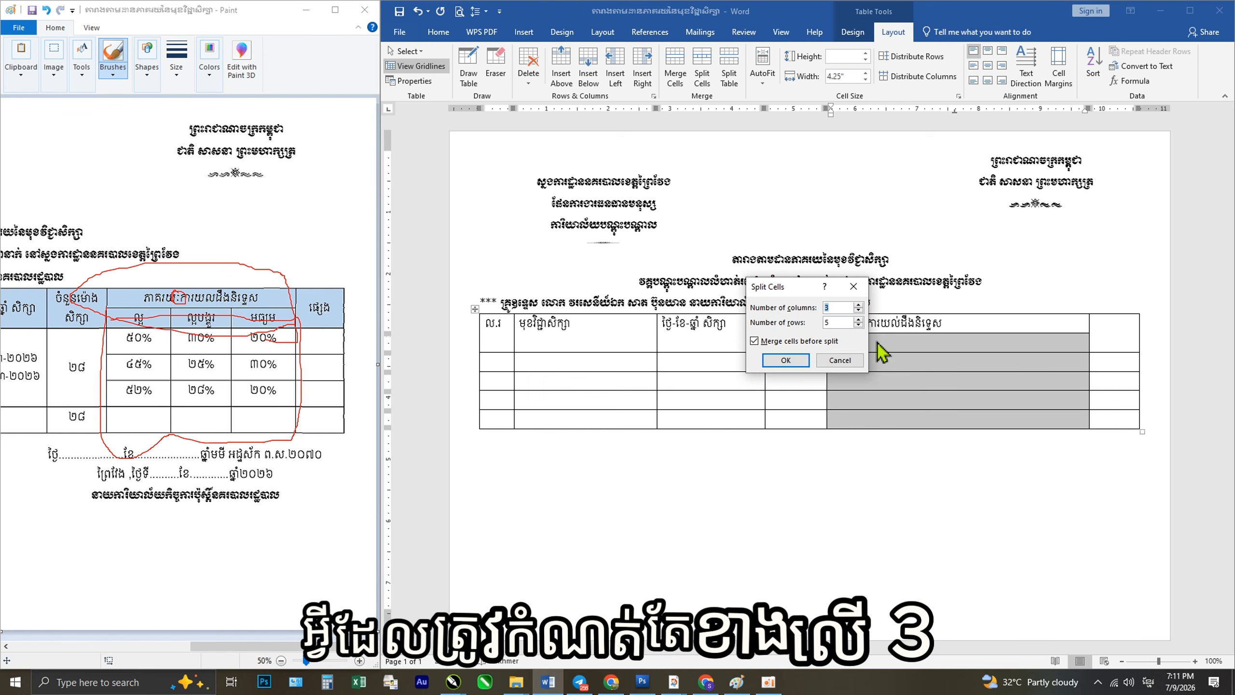
{"action": "left_click", "coordinate": [784, 361]}
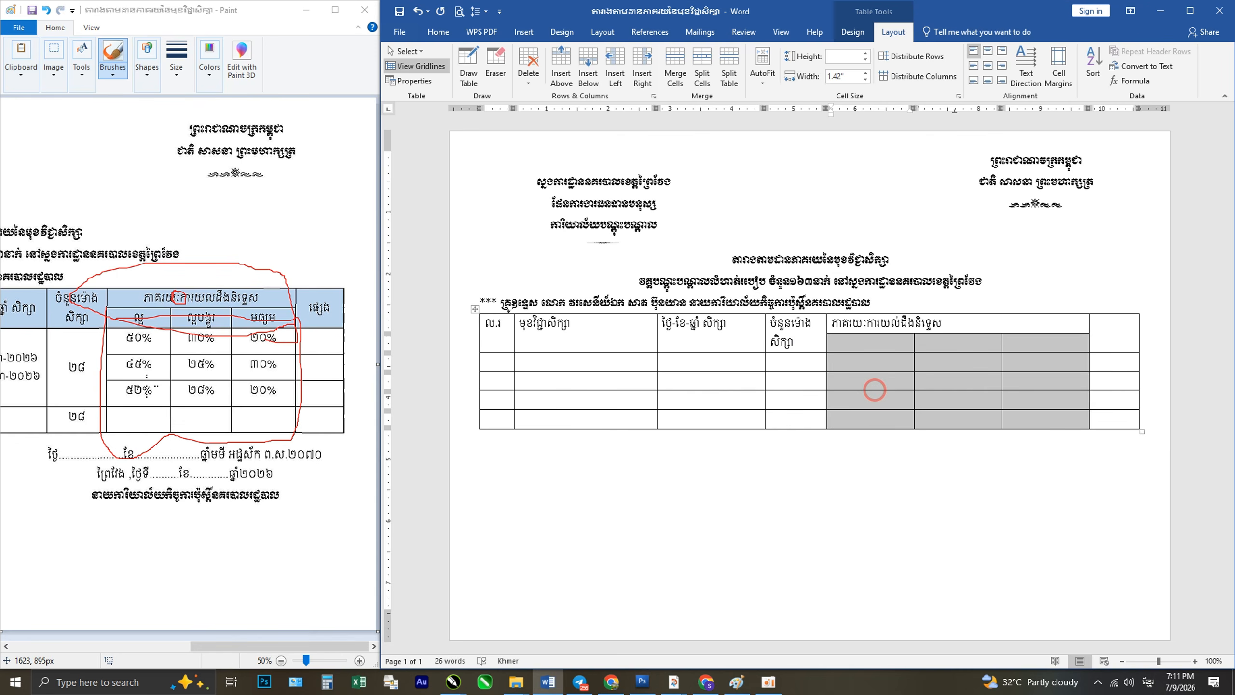
Enter the sub-headings "ល្អ", "ល្អបង្គួរ" and "មធ្យម" in the split columns, and "ផ្សេង" in the last column's header cell.
{"action": "left_click", "coordinate": [870, 345]}
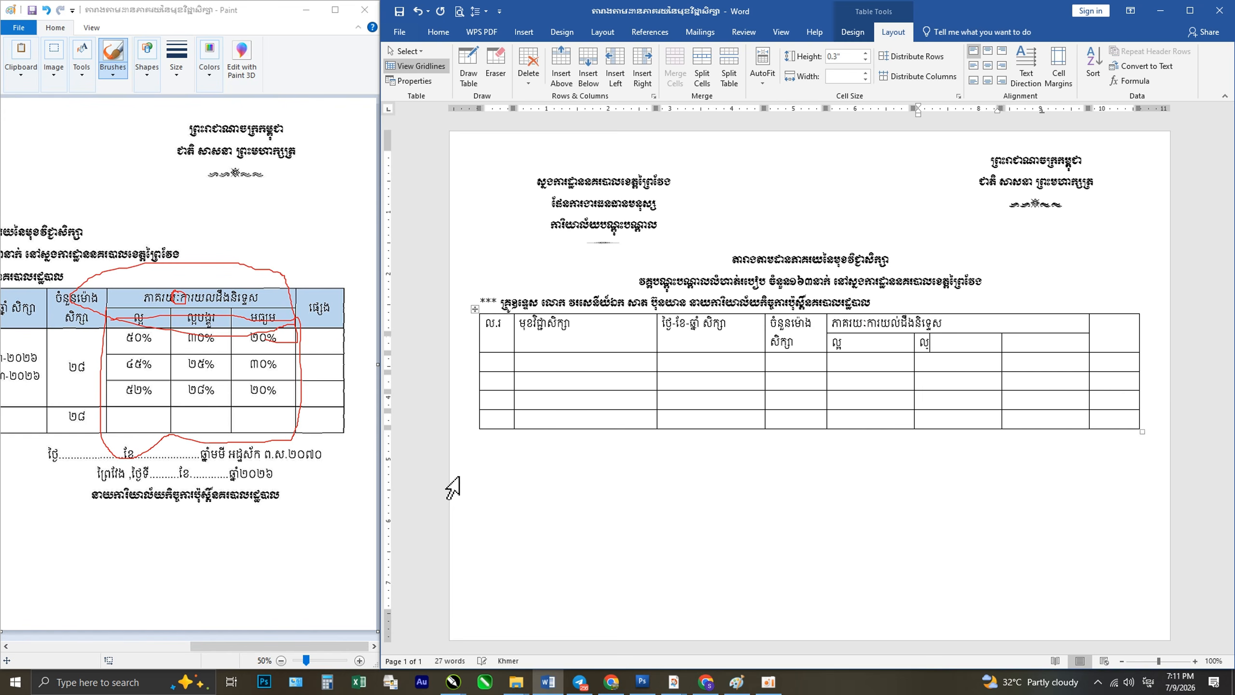
{"action": "type", "text": "អបង្គួរ"}
{"action": "key", "text": "Tab"}
{"action": "type", "text": "មធ្យម"}
{"action": "key", "text": "Tab"}
{"action": "type", "text": "ផ្សេង"}
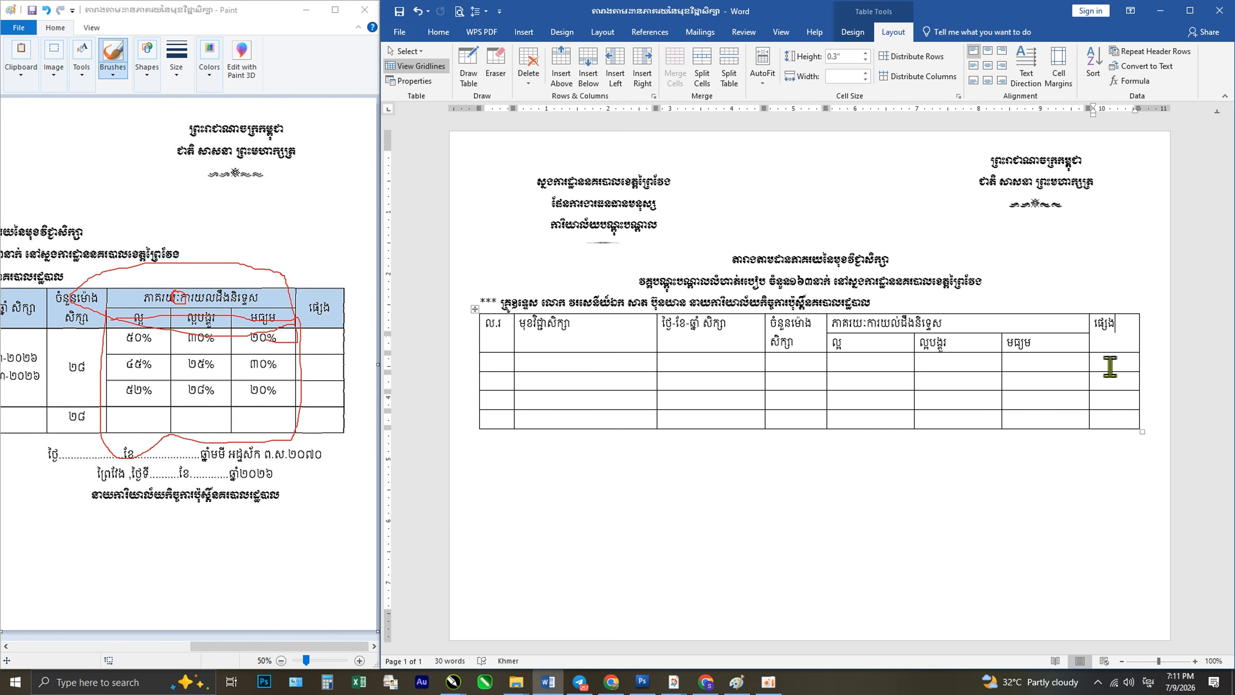
Centre the text horizontally and vertically in the main header cells and in the three sub-heading cells.
{"action": "left_click", "coordinate": [889, 400]}
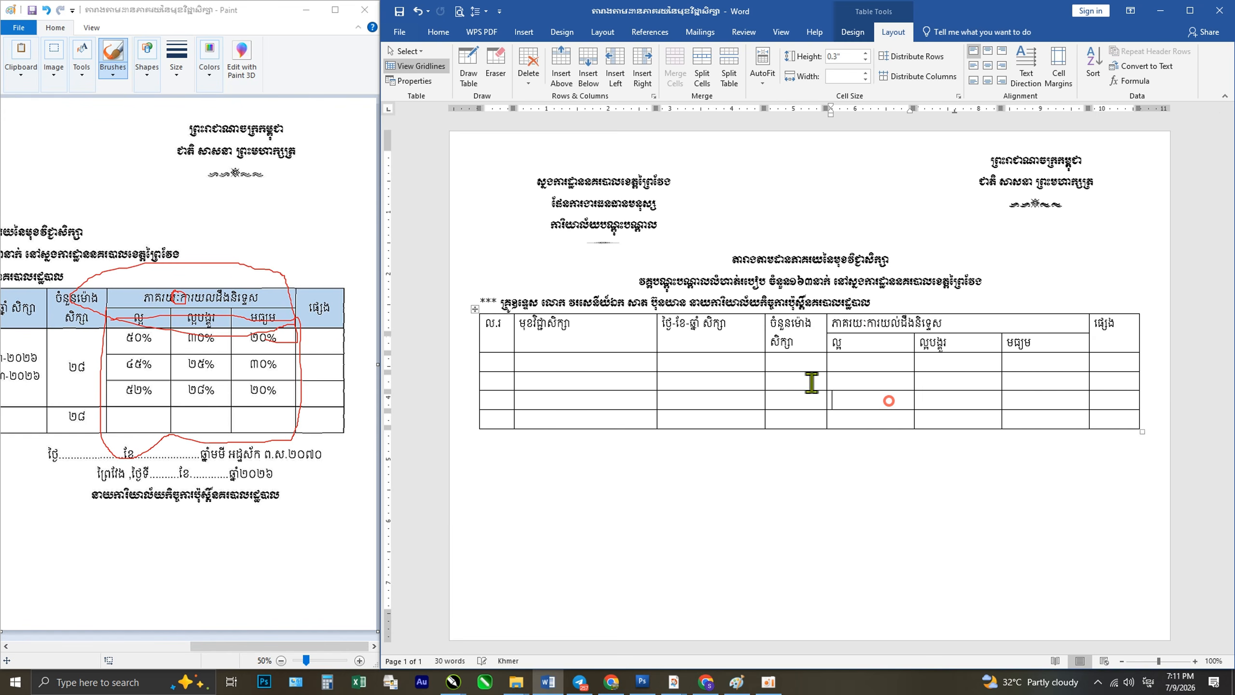
{"action": "scroll", "coordinate": [278, 404], "scroll_direction": "down", "scroll_amount": 1, "text": "ctrl"}
{"action": "scroll", "coordinate": [262, 590], "scroll_direction": "up", "scroll_amount": 1, "text": "ctrl"}
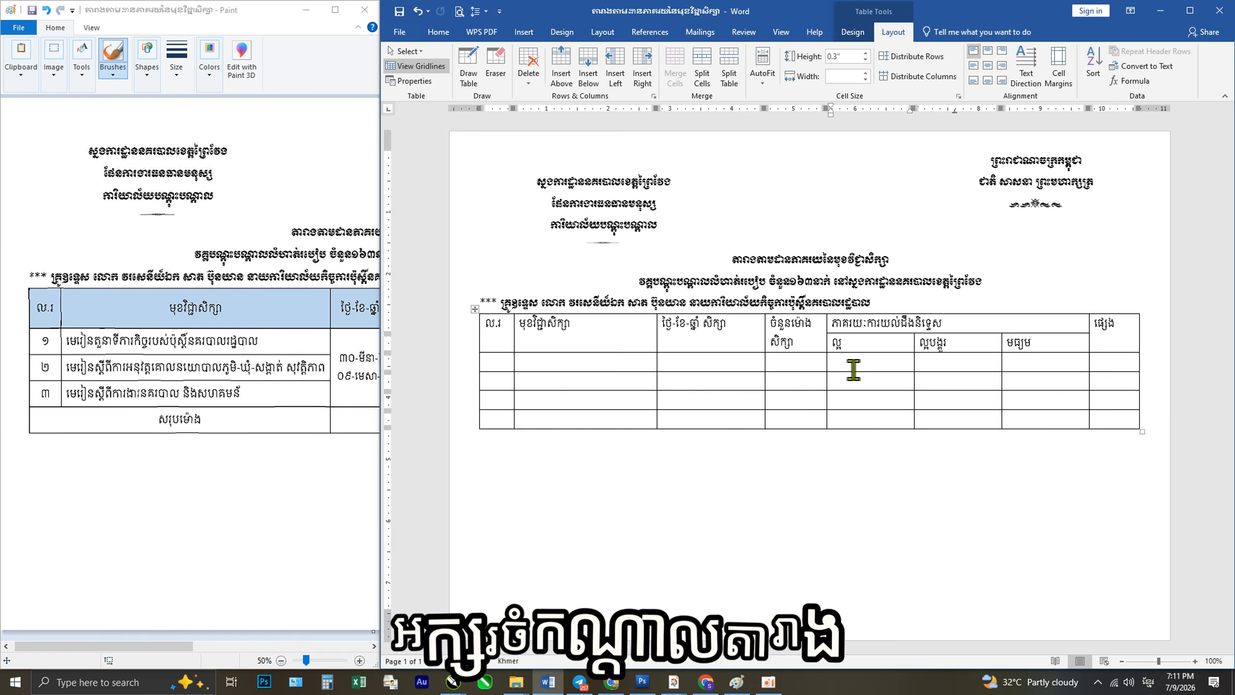
{"action": "left_click_drag", "start_coordinate": [532, 327], "coordinate": [1109, 331]}
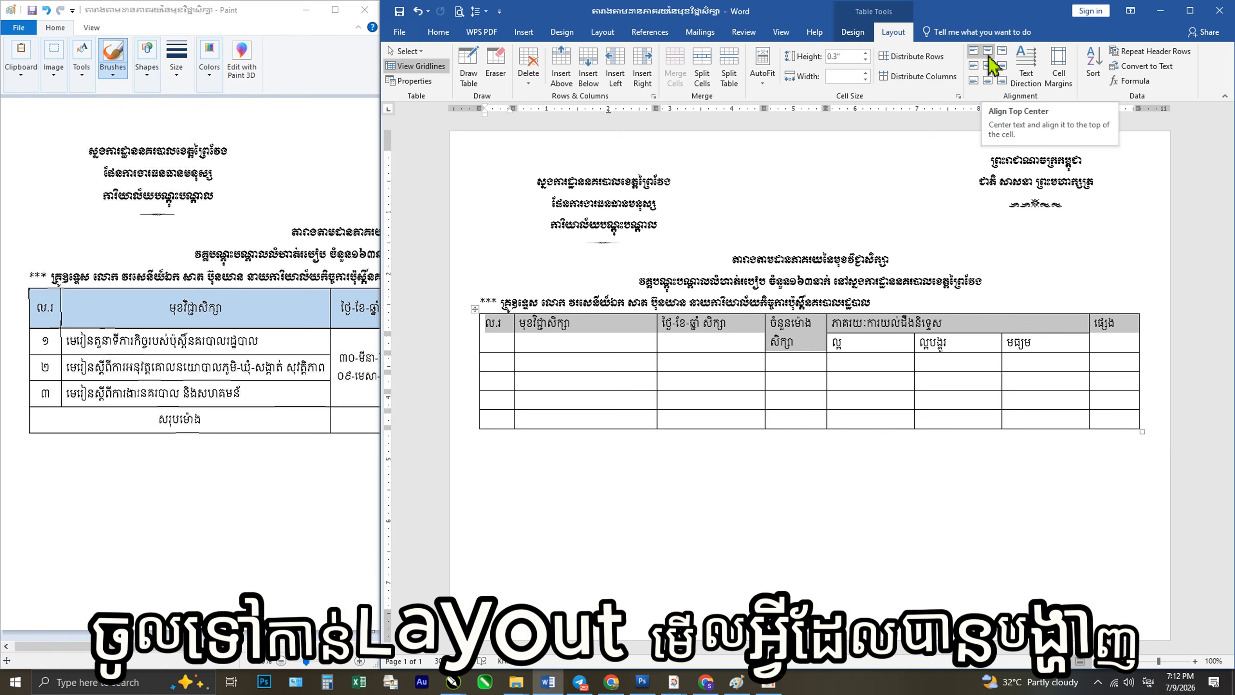
{"action": "left_click", "coordinate": [988, 65]}
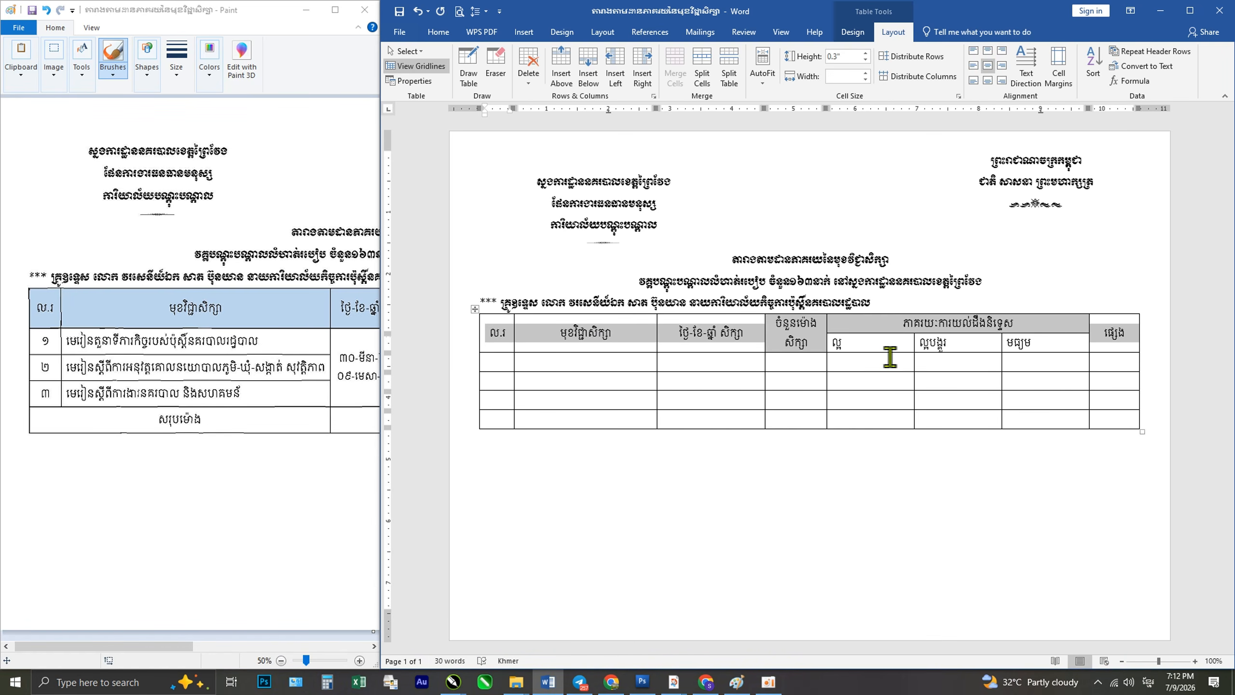
{"action": "left_click_drag", "start_coordinate": [847, 344], "coordinate": [1034, 346]}
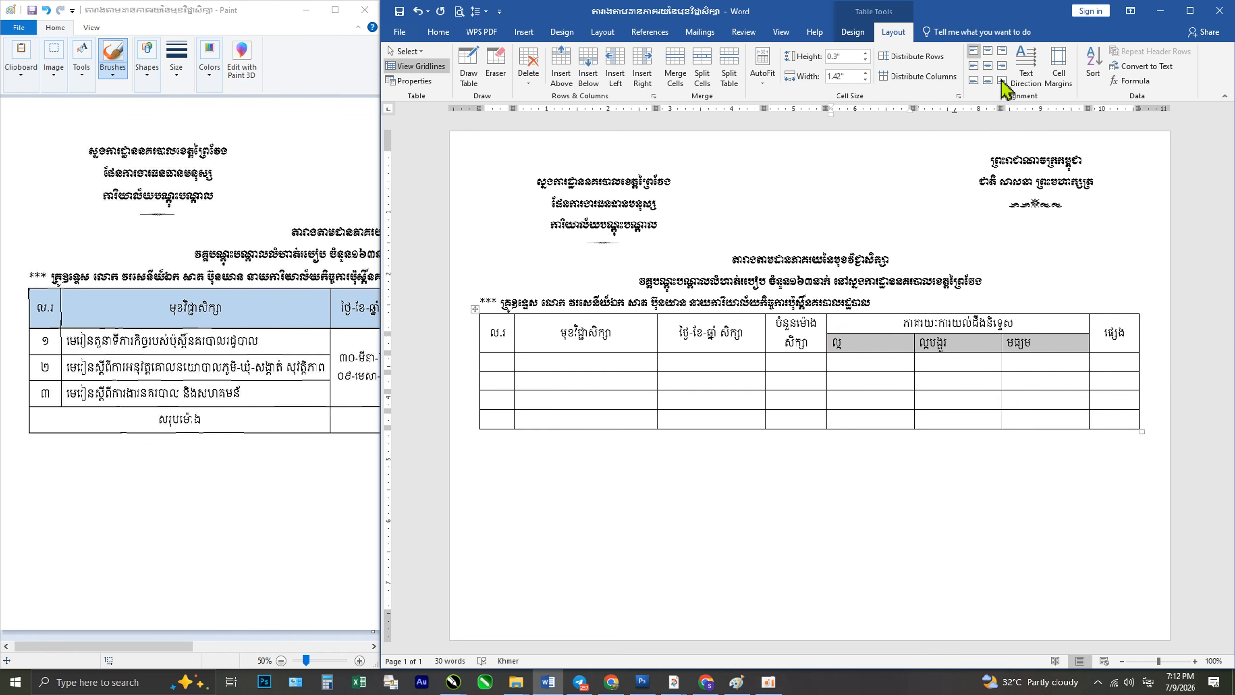
{"action": "left_click", "coordinate": [992, 67]}
{"action": "left_click", "coordinate": [924, 419]}
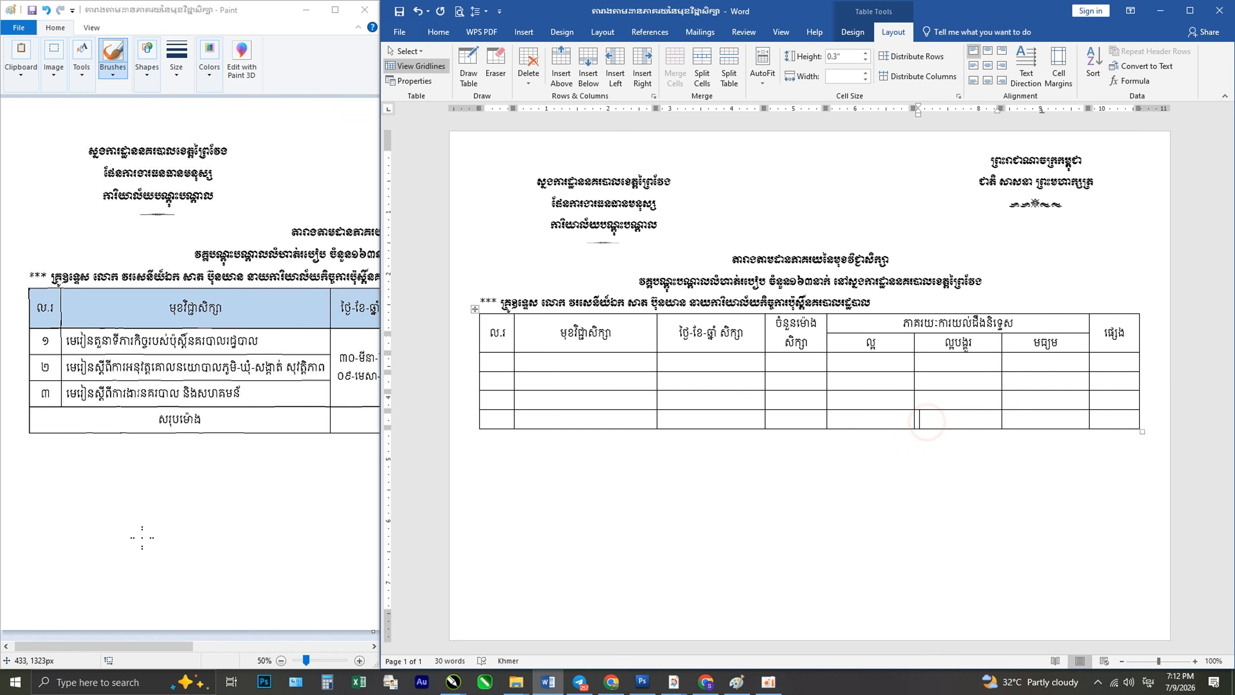
Shade the main header cells across the table light blue to match the reference image.
{"action": "mouse_move", "coordinate": [139, 647]}
{"action": "left_mouse_down"}
{"action": "mouse_move", "coordinate": [300, 646]}
{"action": "mouse_move", "coordinate": [248, 647]}
{"action": "left_mouse_up"}
{"action": "left_click", "coordinate": [481, 325]}
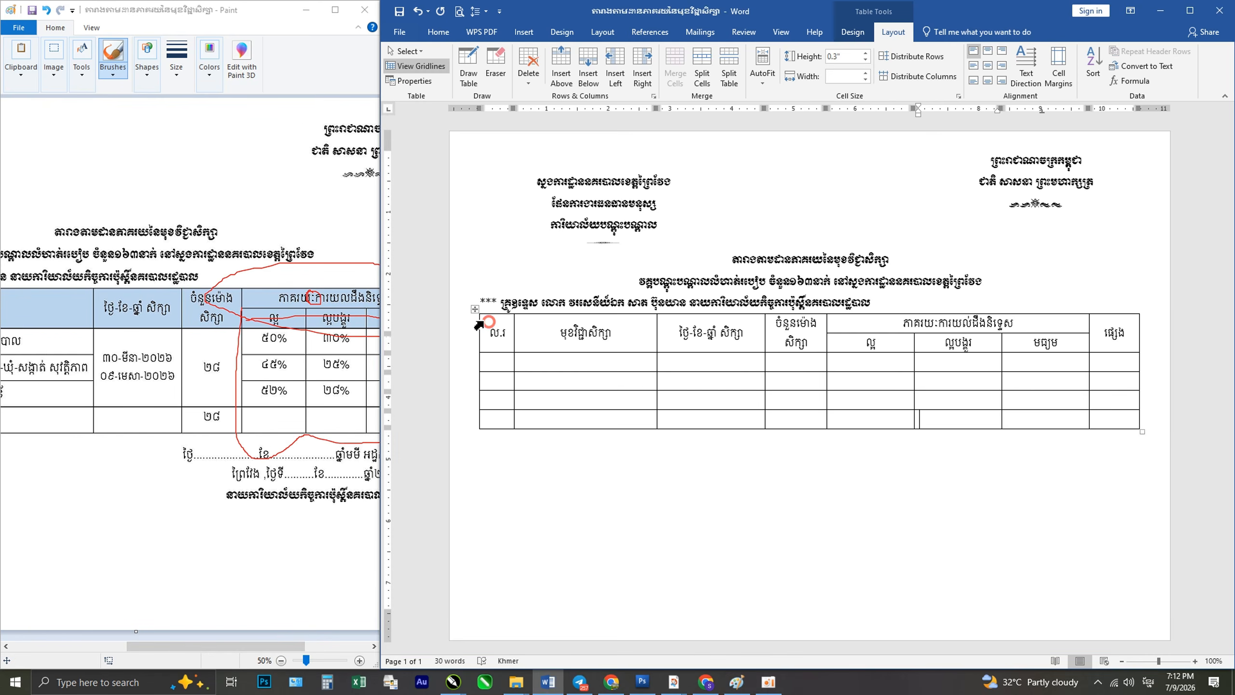
{"action": "left_click_drag", "start_coordinate": [583, 331], "coordinate": [1115, 349]}
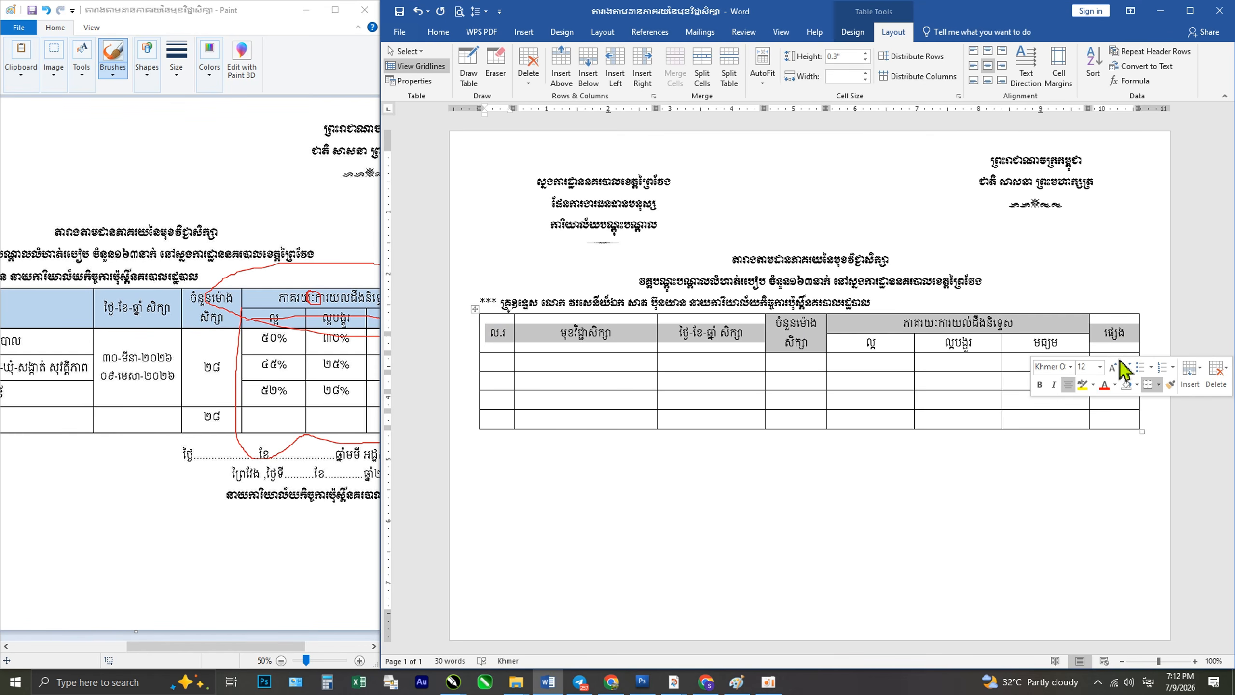
{"action": "left_click", "coordinate": [1137, 384]}
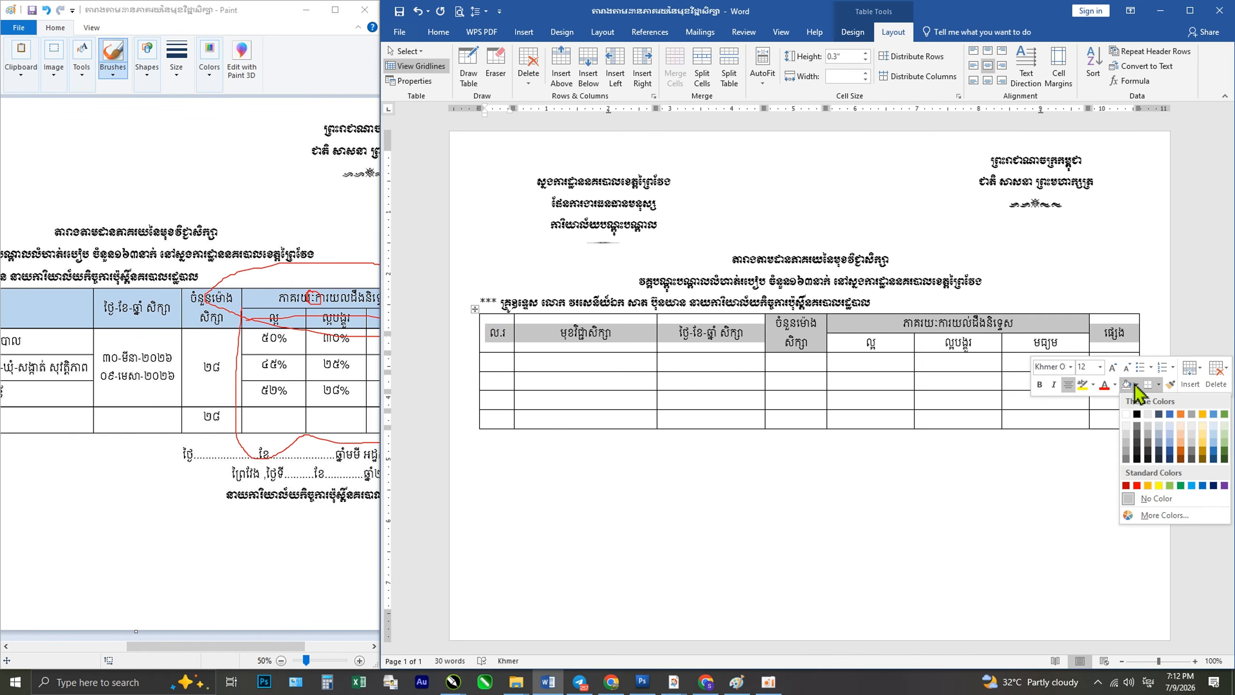
{"action": "left_click", "coordinate": [1214, 429]}
Apply the same light blue shading to the three sub-heading cells.
{"action": "left_click", "coordinate": [941, 367]}
{"action": "left_click_drag", "start_coordinate": [865, 344], "coordinate": [1042, 344]}
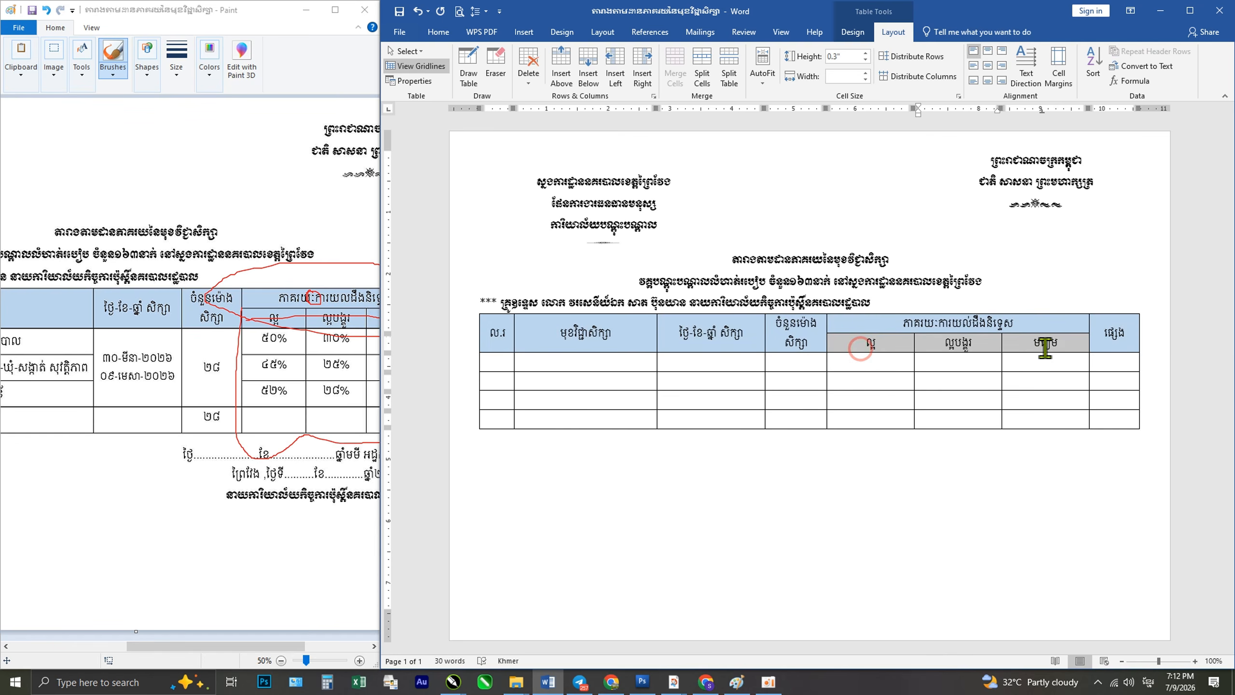
{"action": "left_click", "coordinate": [1126, 386]}
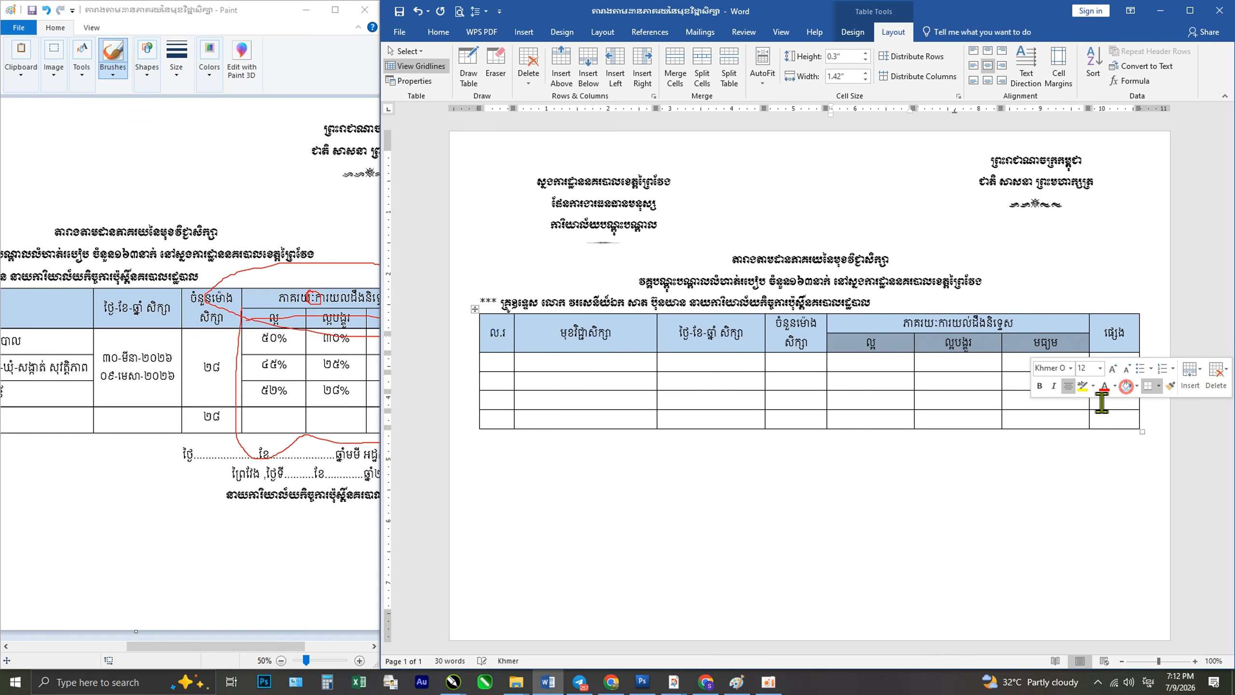
{"action": "left_click", "coordinate": [916, 476]}
{"action": "scroll", "coordinate": [581, 439], "scroll_direction": "down", "scroll_amount": 1}
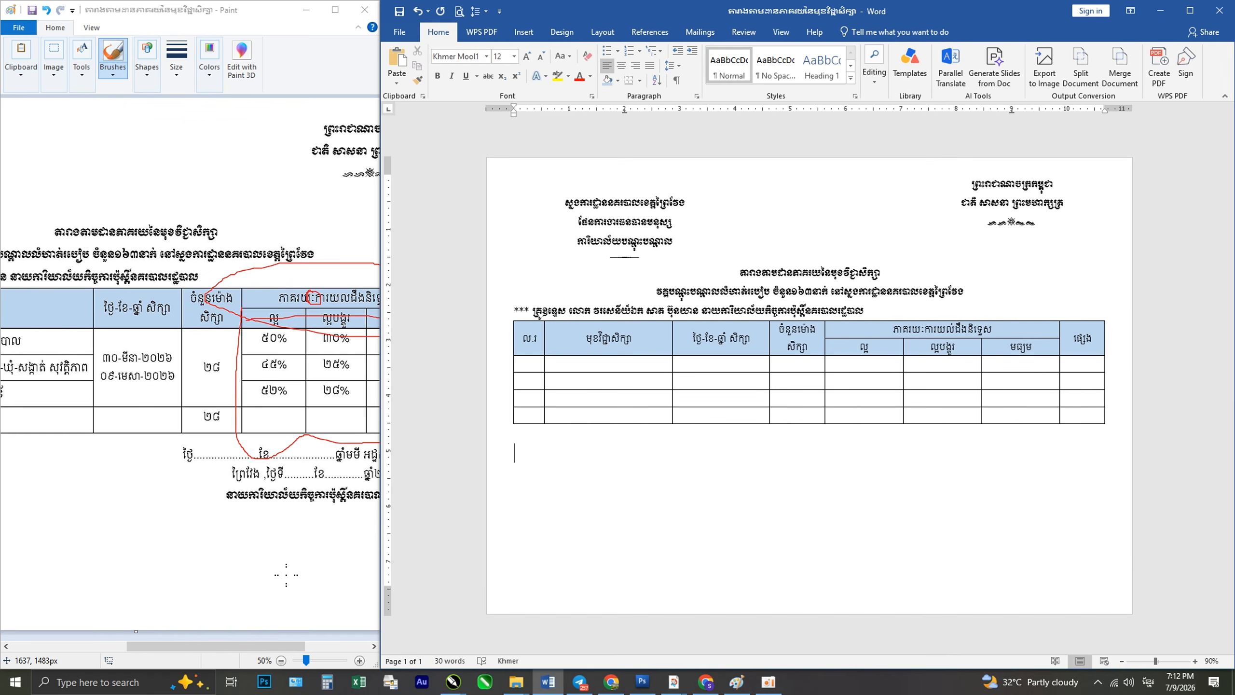
Merge the first three body cells of the "ថ្ងៃ-ខែ-ឆ្នាំ សិក្សា" column into one cell, following the reference image.
{"action": "mouse_move", "coordinate": [236, 645]}
{"action": "left_mouse_down"}
{"action": "mouse_move", "coordinate": [66, 647]}
{"action": "mouse_move", "coordinate": [172, 645]}
{"action": "left_mouse_up"}
{"action": "left_click_drag", "start_coordinate": [248, 643], "coordinate": [131, 644]}
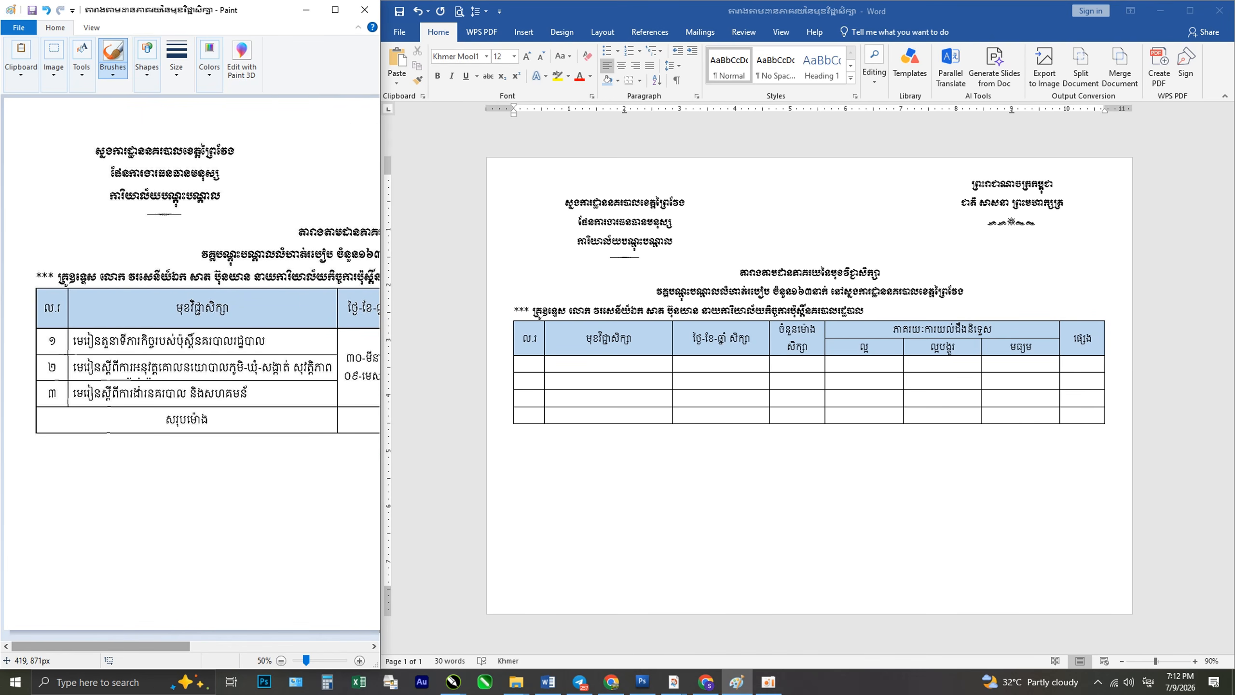
{"action": "left_click_drag", "start_coordinate": [166, 645], "coordinate": [276, 646]}
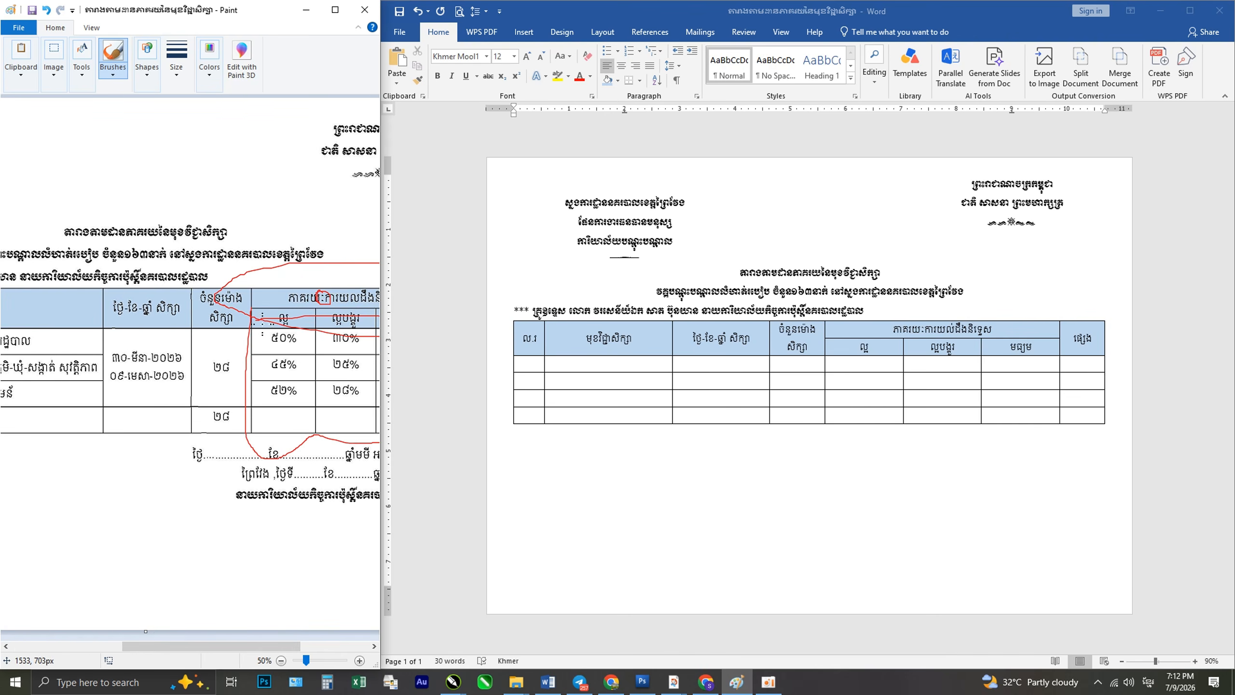
{"action": "left_click", "coordinate": [709, 365]}
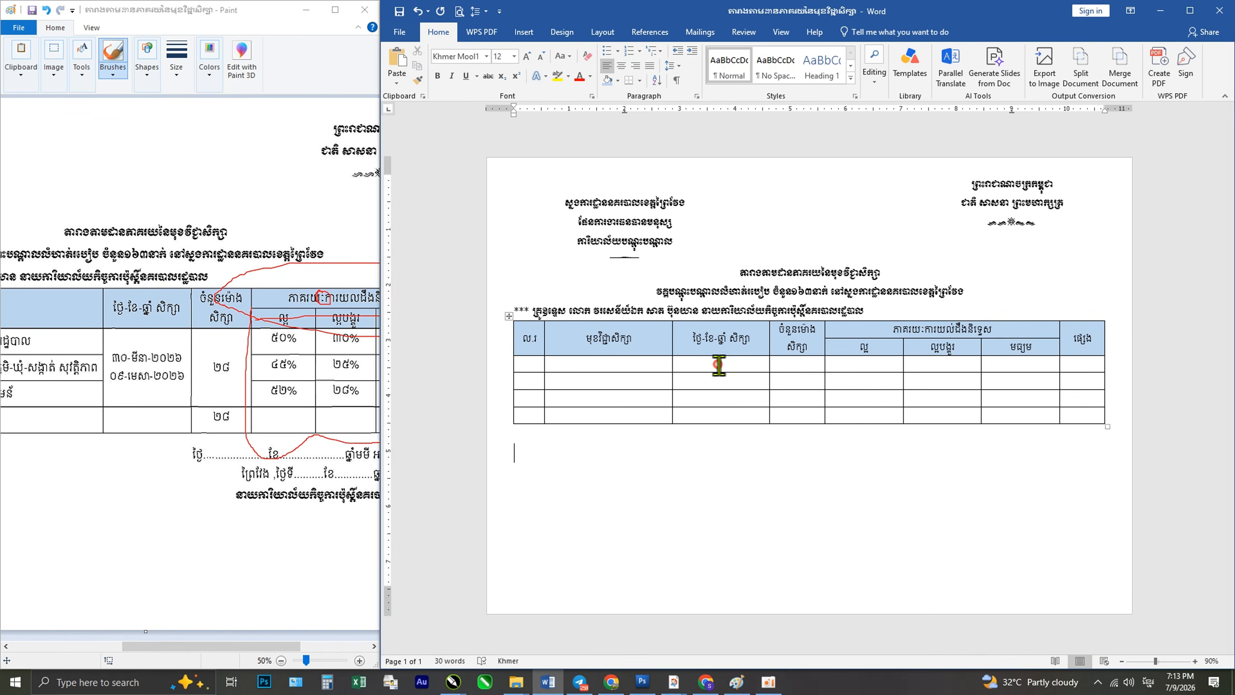
{"action": "left_click_drag", "start_coordinate": [719, 365], "coordinate": [722, 397]}
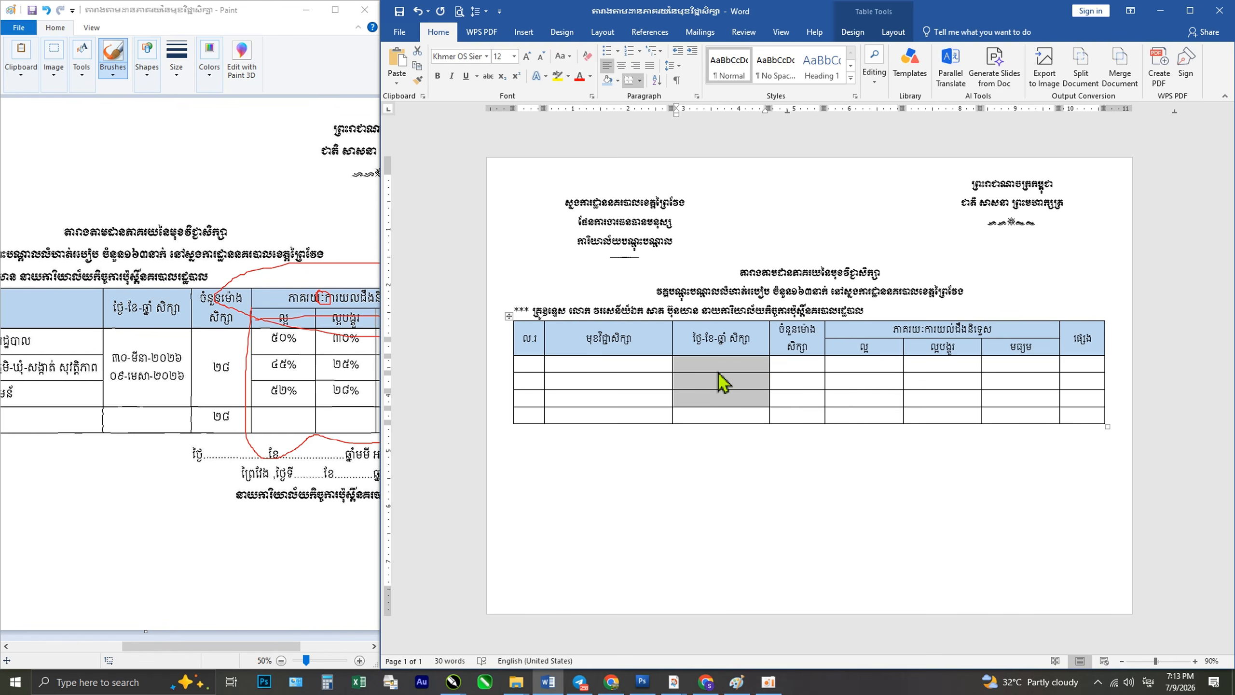
{"action": "left_click", "coordinate": [900, 34]}
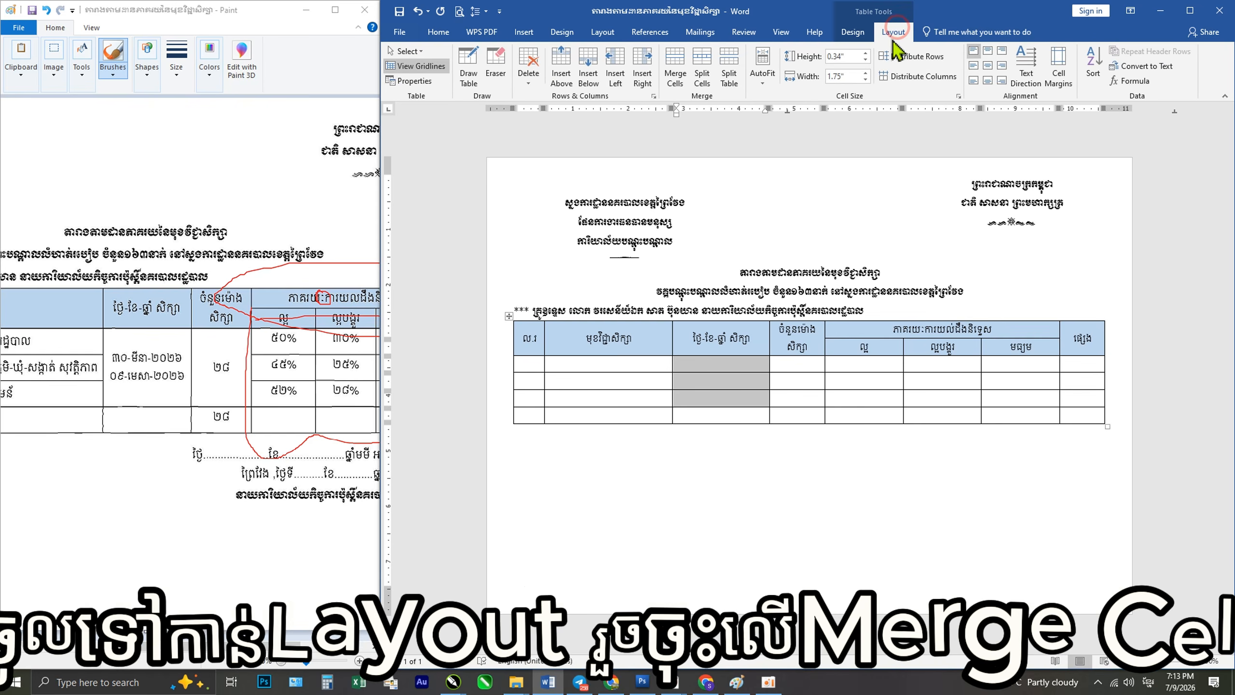
{"action": "left_click", "coordinate": [675, 71]}
{"action": "left_click", "coordinate": [701, 461]}
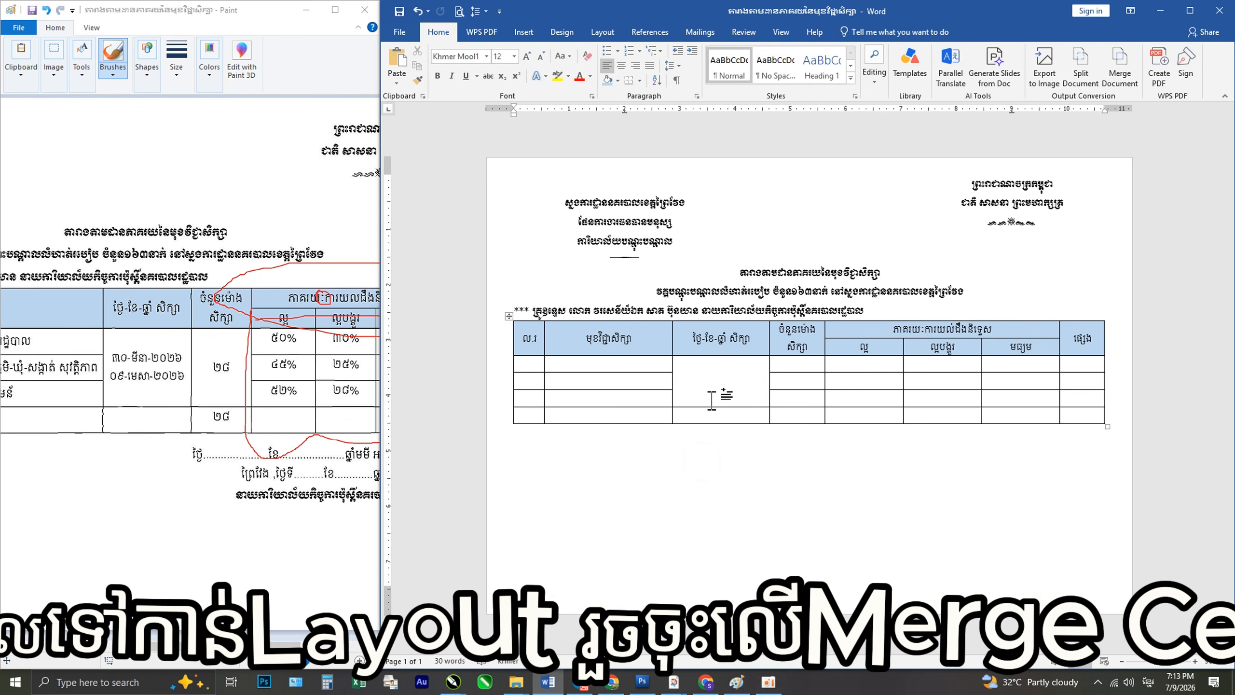
Merge the first three body cells of the "ចំនួនម៉ោងសិក្សា" column into one cell.
{"action": "left_click", "coordinate": [723, 389]}
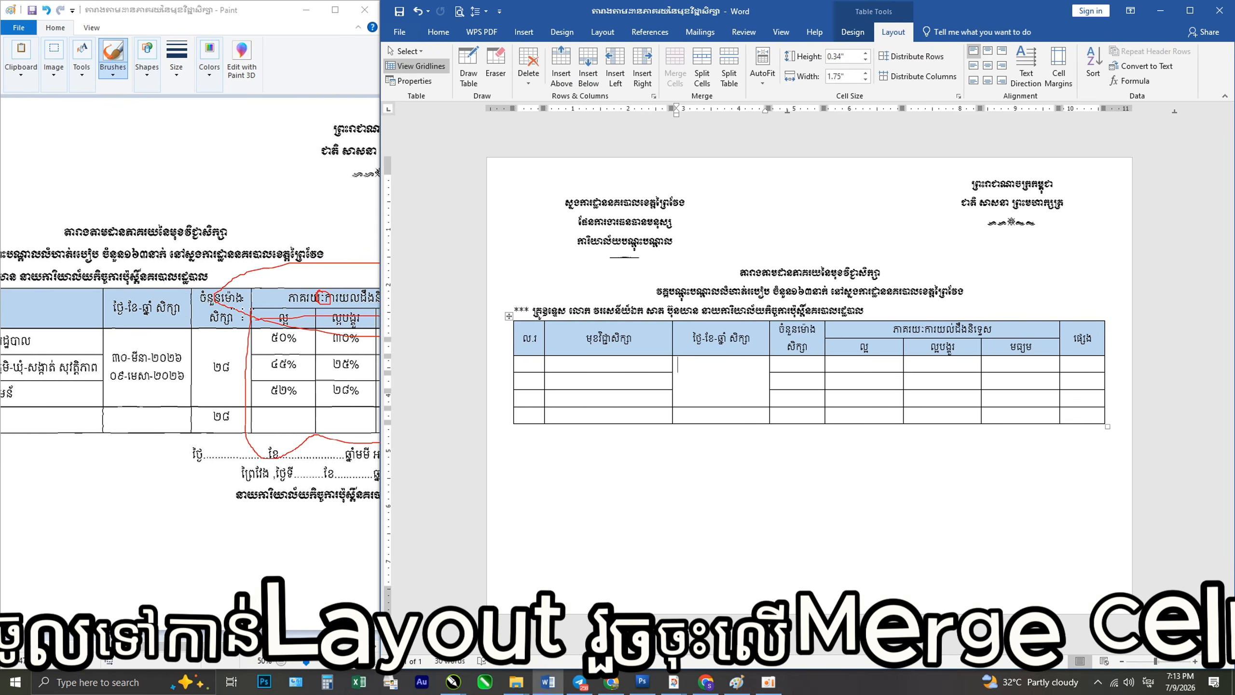
{"action": "left_click_drag", "start_coordinate": [799, 364], "coordinate": [804, 401]}
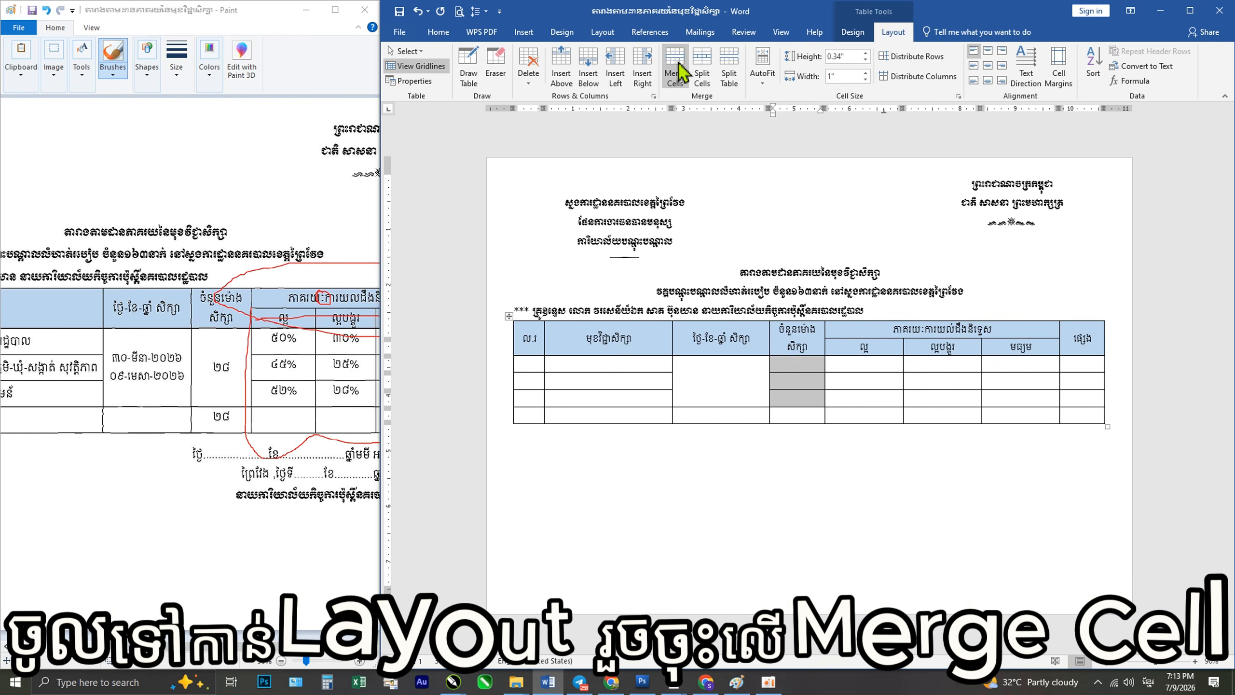
{"action": "left_click", "coordinate": [679, 66]}
{"action": "left_click", "coordinate": [736, 451]}
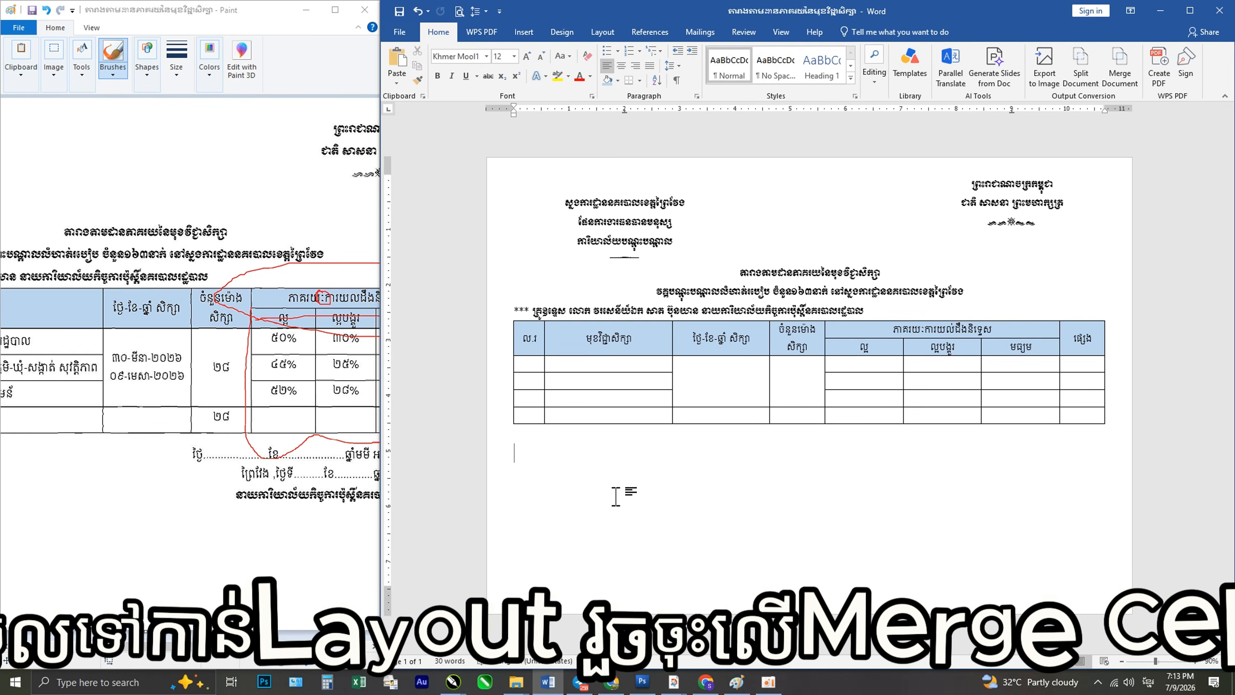
Enter the dates "៣០-មីនា-២០២៦" and "០៩-មេសា-២០២៦" on two lines in the merged date cell and centre them both ways.
{"action": "left_click", "coordinate": [718, 392]}
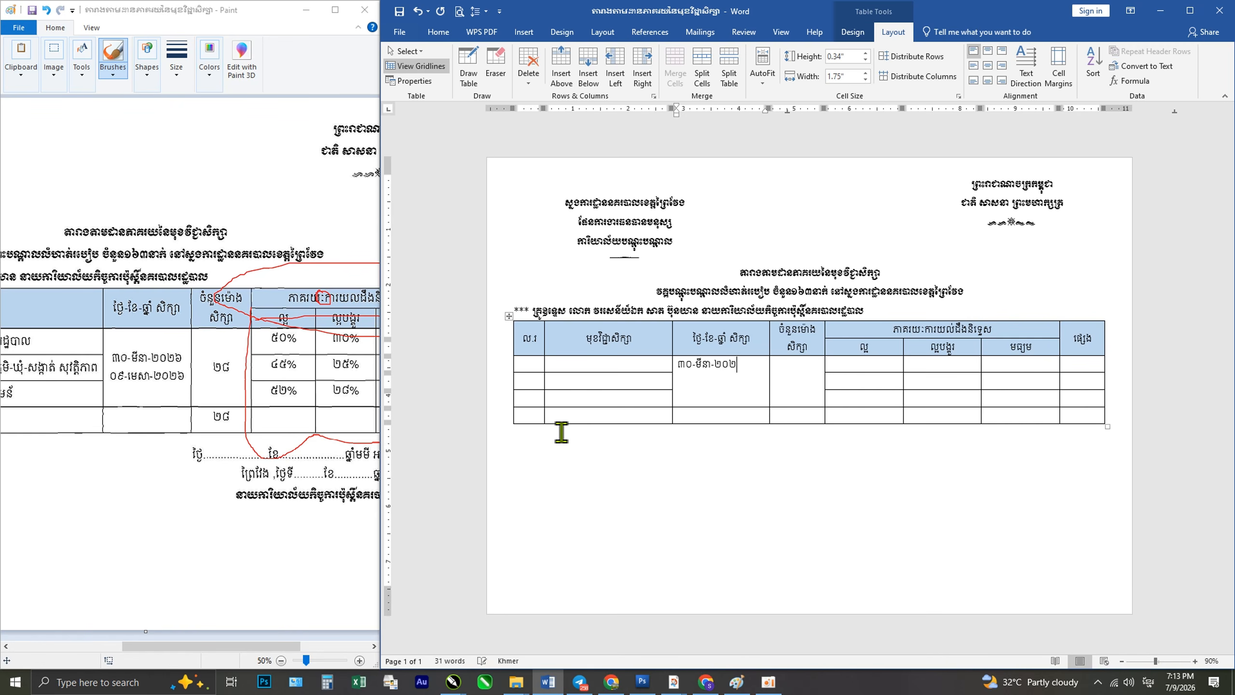
{"action": "left_click", "coordinate": [750, 382]}
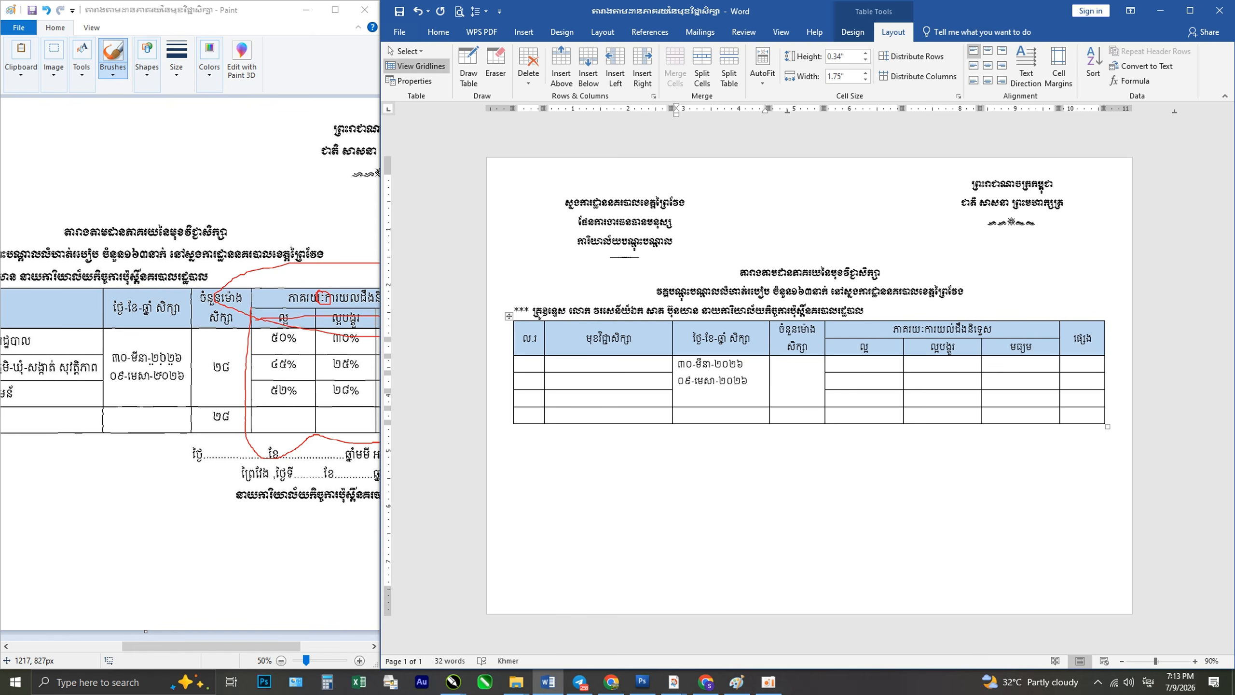
{"action": "left_click_drag", "start_coordinate": [752, 395], "coordinate": [678, 364]}
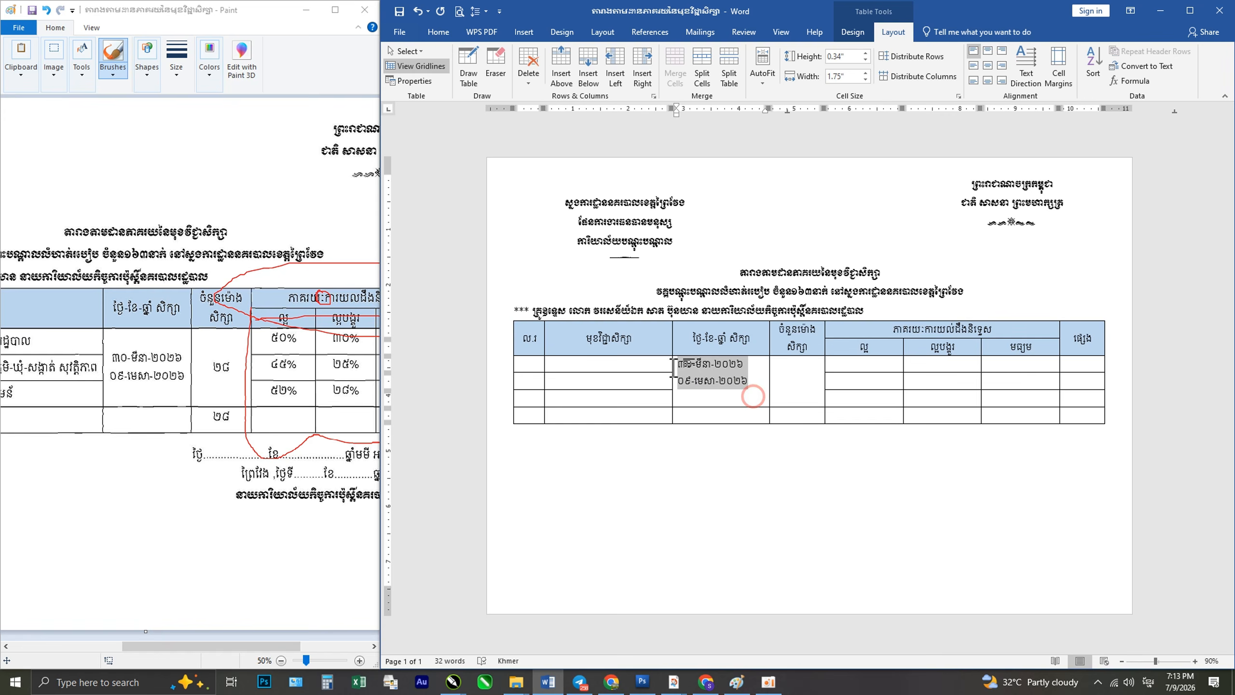
{"action": "left_click", "coordinate": [986, 65]}
{"action": "left_click", "coordinate": [746, 404]}
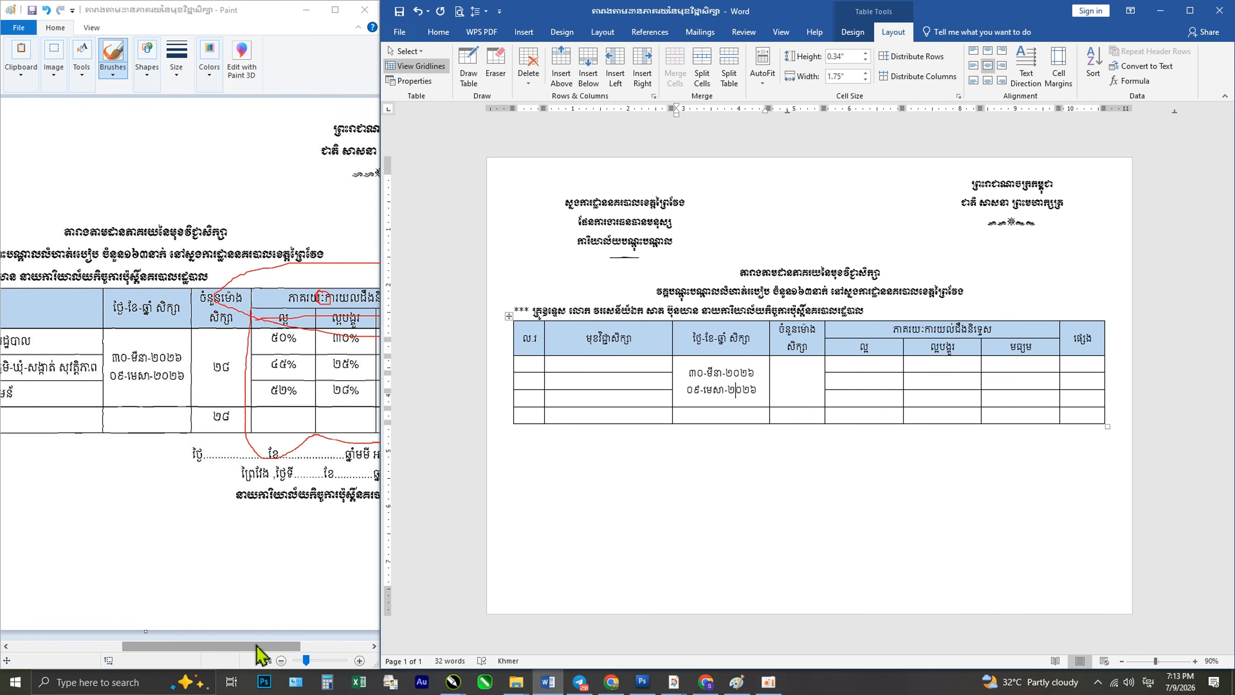
Number the first three body rows ១, ២ and ៣ in the "ល.រ" column and centre the numbers both ways.
{"action": "left_click_drag", "start_coordinate": [253, 646], "coordinate": [143, 645]}
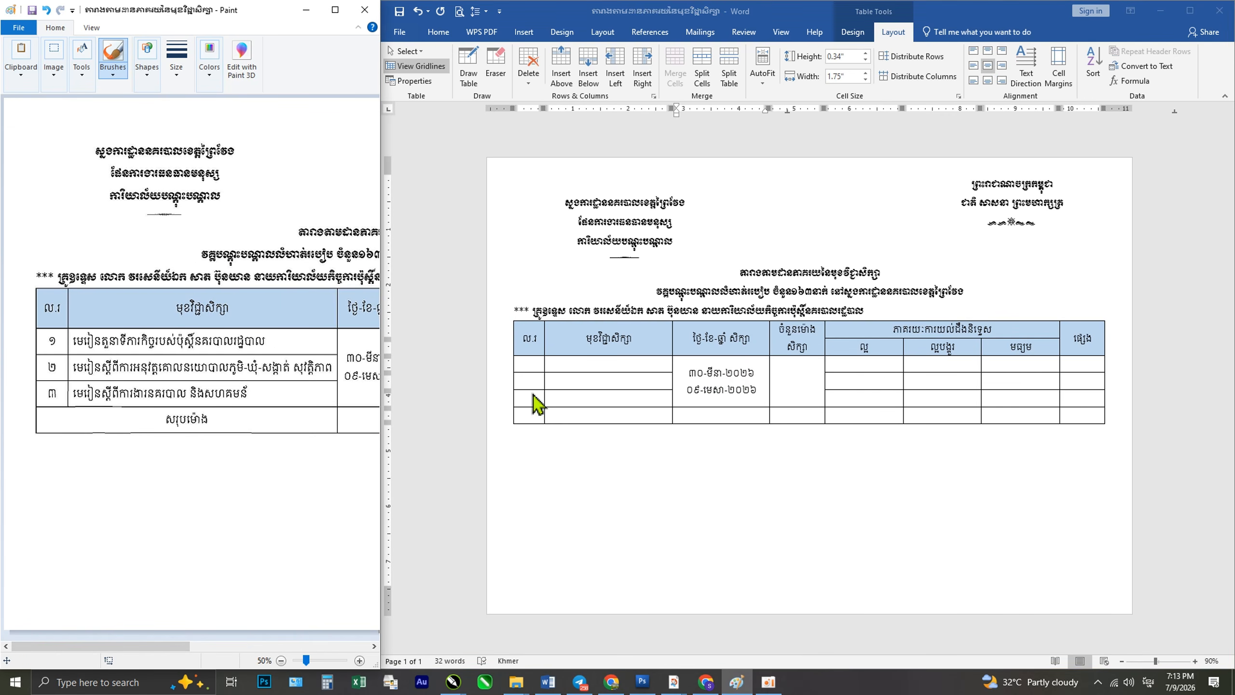
{"action": "left_click", "coordinate": [533, 365]}
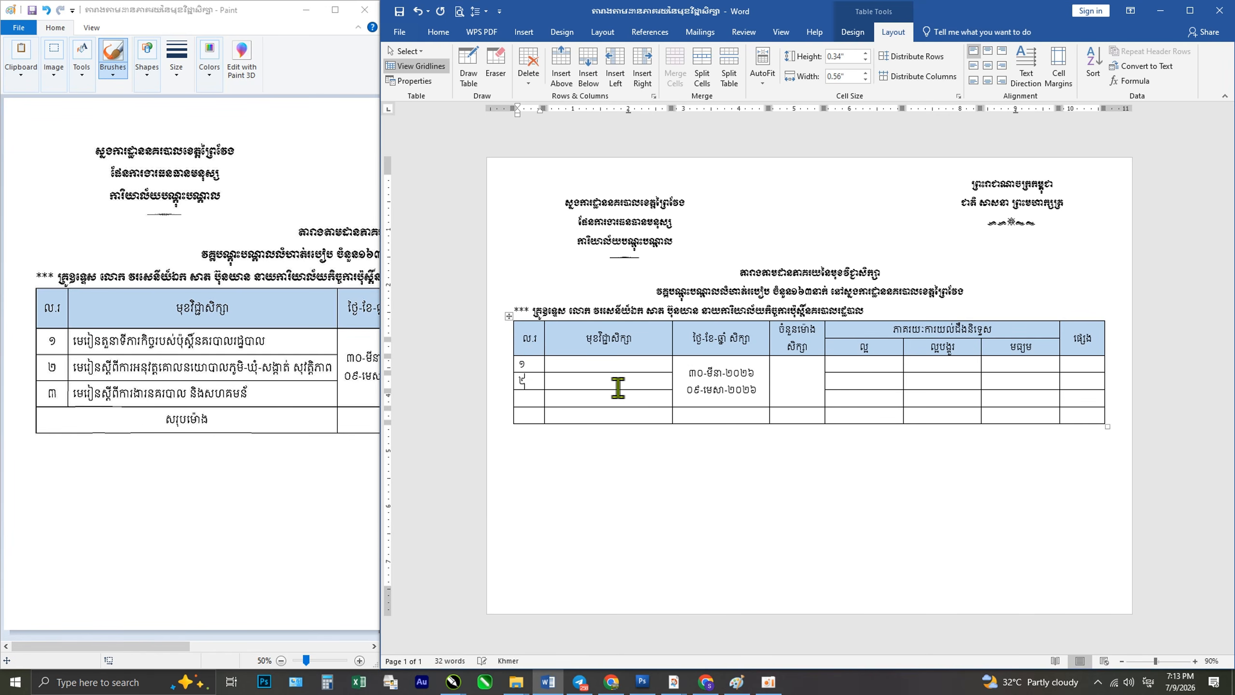
{"action": "left_click_drag", "start_coordinate": [525, 364], "coordinate": [526, 400]}
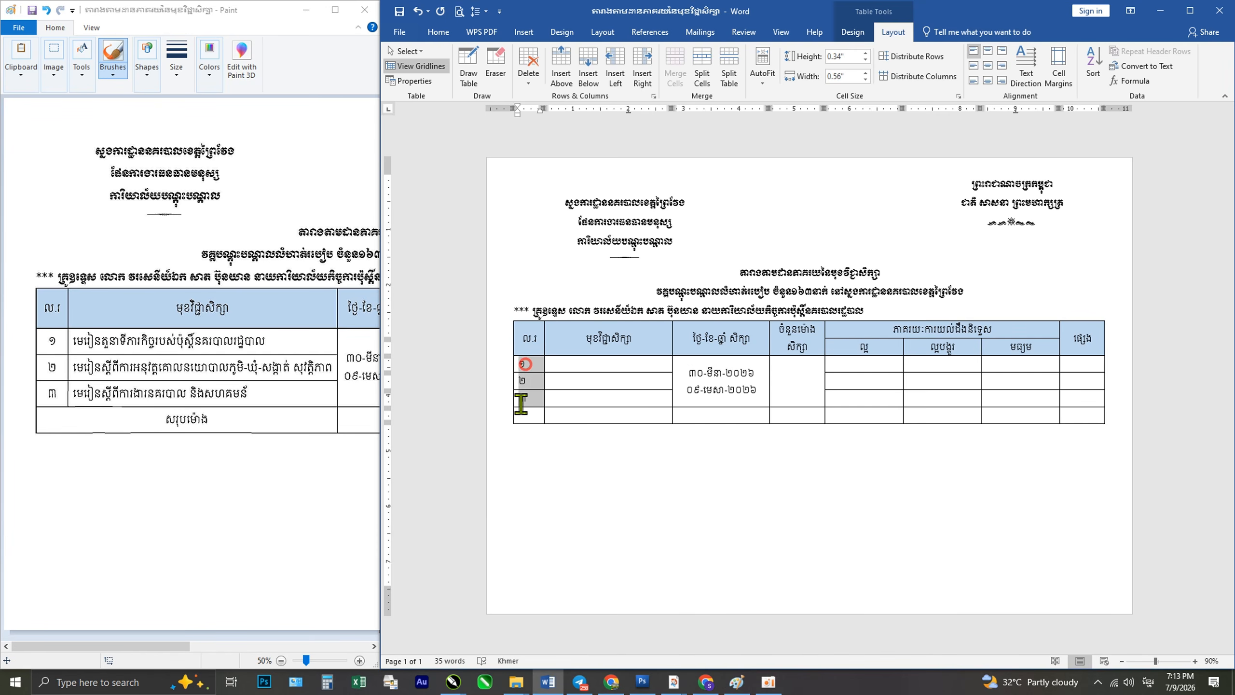
{"action": "left_click", "coordinate": [987, 65]}
Merge the first two cells of the table's last row into one cell, following the reference image.
{"action": "left_click", "coordinate": [609, 418]}
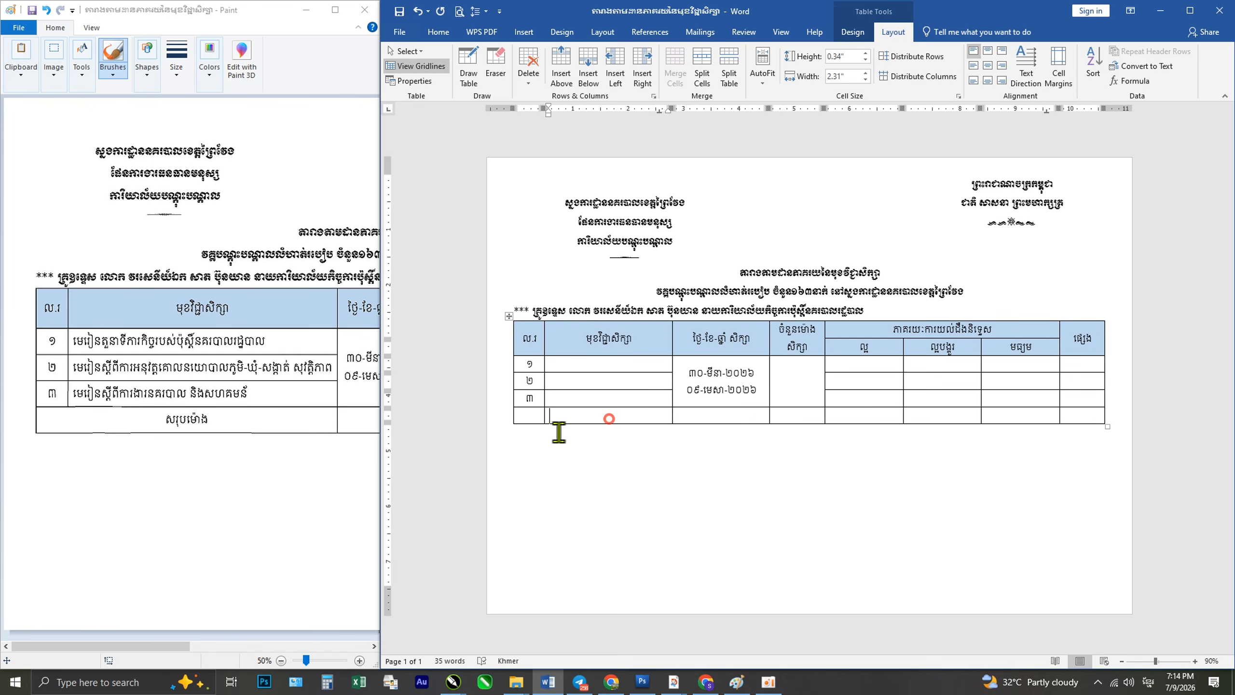
{"action": "left_click", "coordinate": [526, 417]}
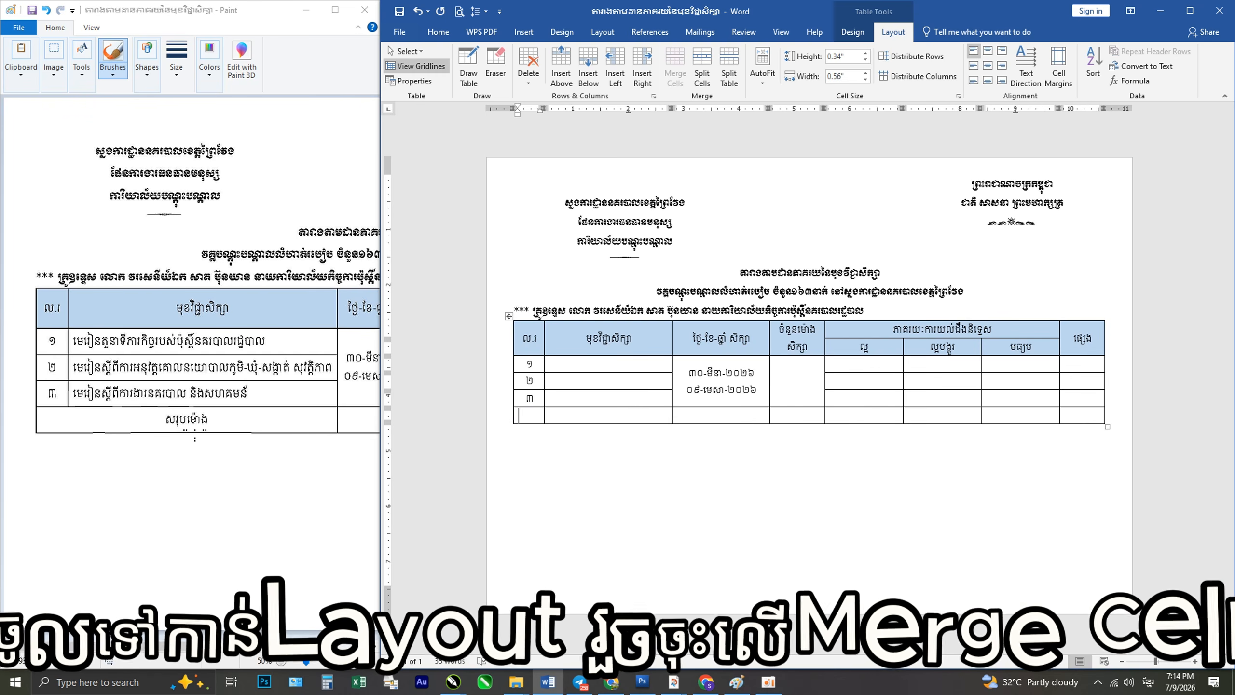
{"action": "left_click_drag", "start_coordinate": [164, 645], "coordinate": [225, 657]}
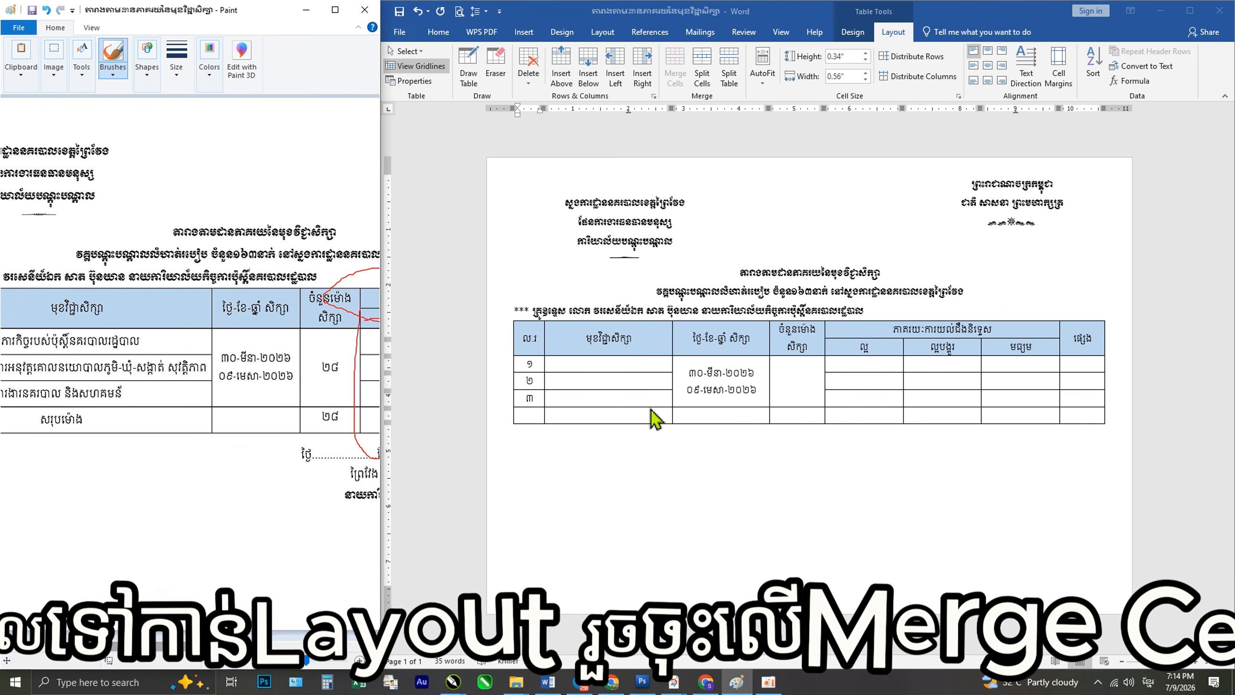
{"action": "left_click", "coordinate": [529, 414]}
{"action": "left_click_drag", "start_coordinate": [529, 414], "coordinate": [617, 414]}
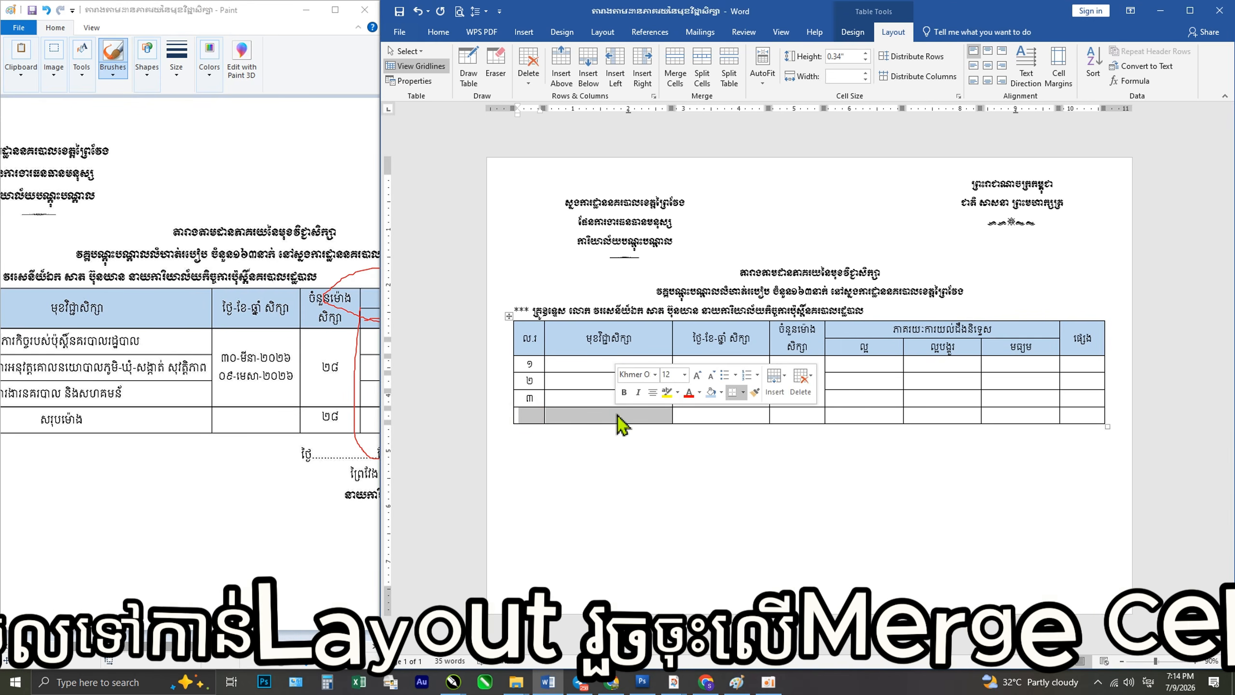
{"action": "left_click", "coordinate": [677, 70]}
{"action": "left_click", "coordinate": [711, 276]}
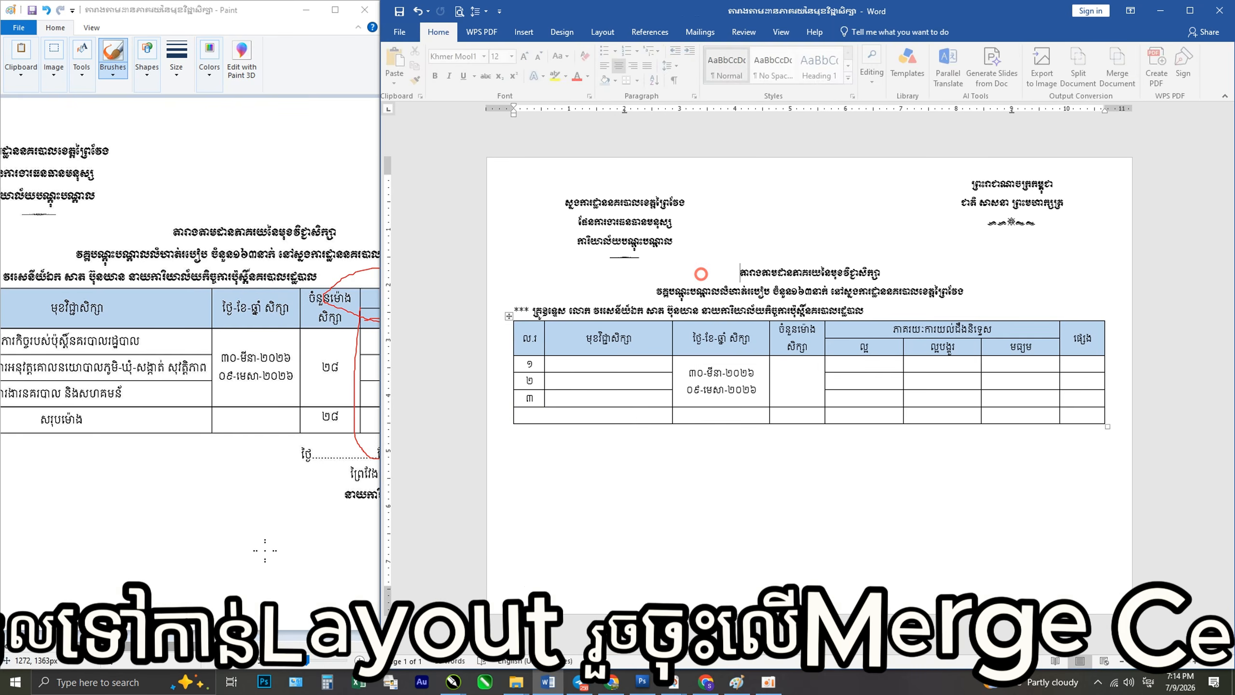
{"action": "left_click_drag", "start_coordinate": [127, 645], "coordinate": [195, 658]}
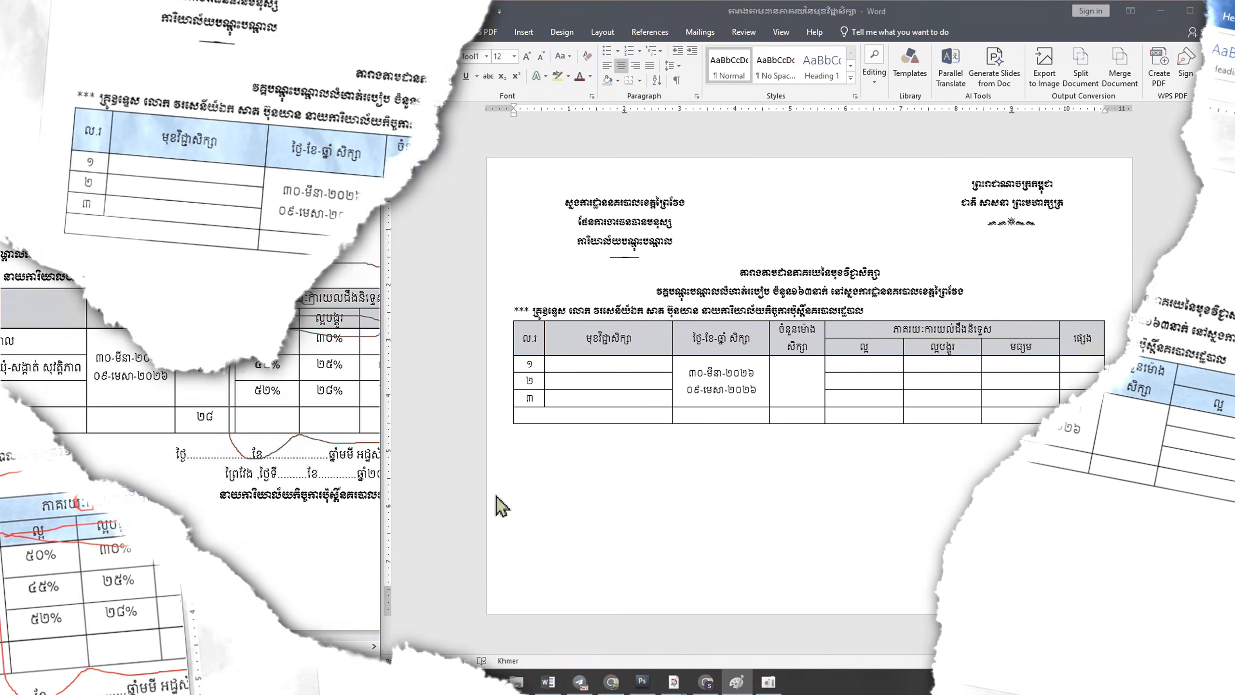
{"action": "left_click", "coordinate": [563, 414]}
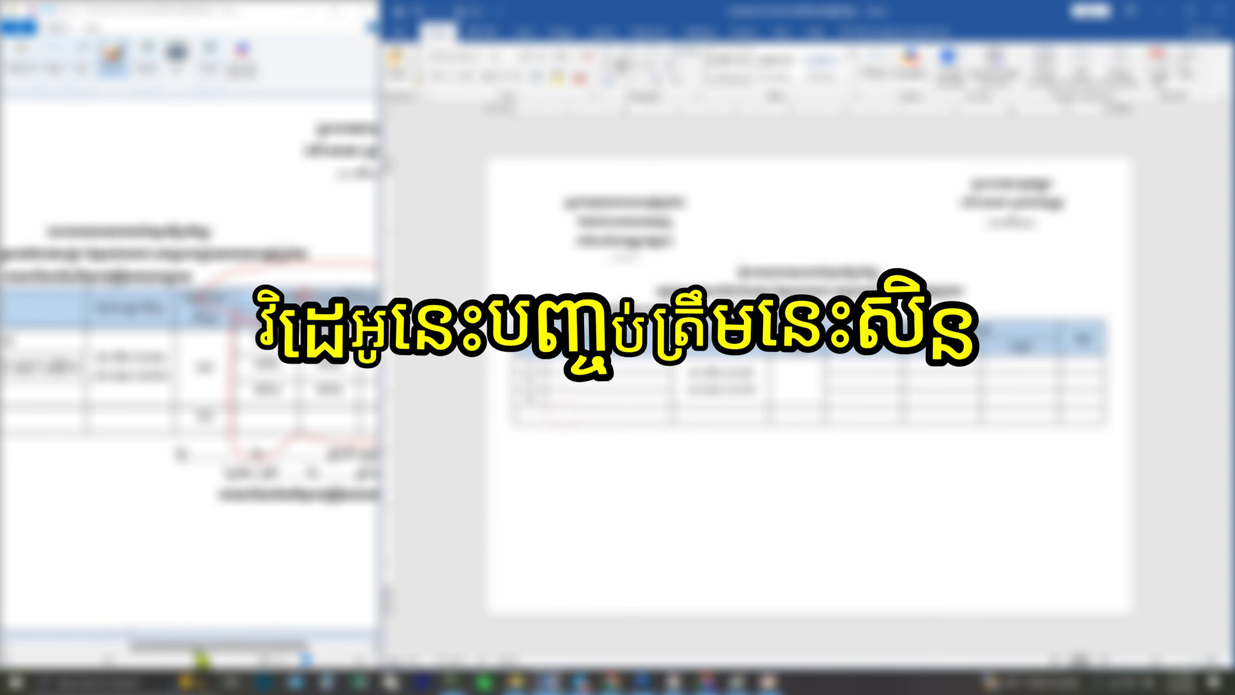